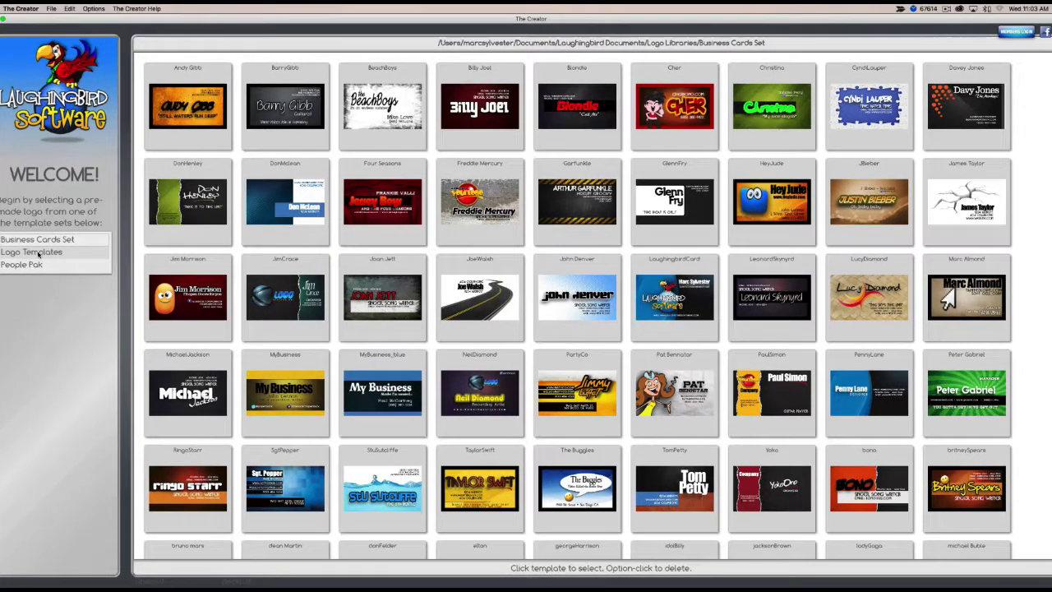
Browse the logo template sets and open the FriendsCo template from the People Pak set.
click(37, 254)
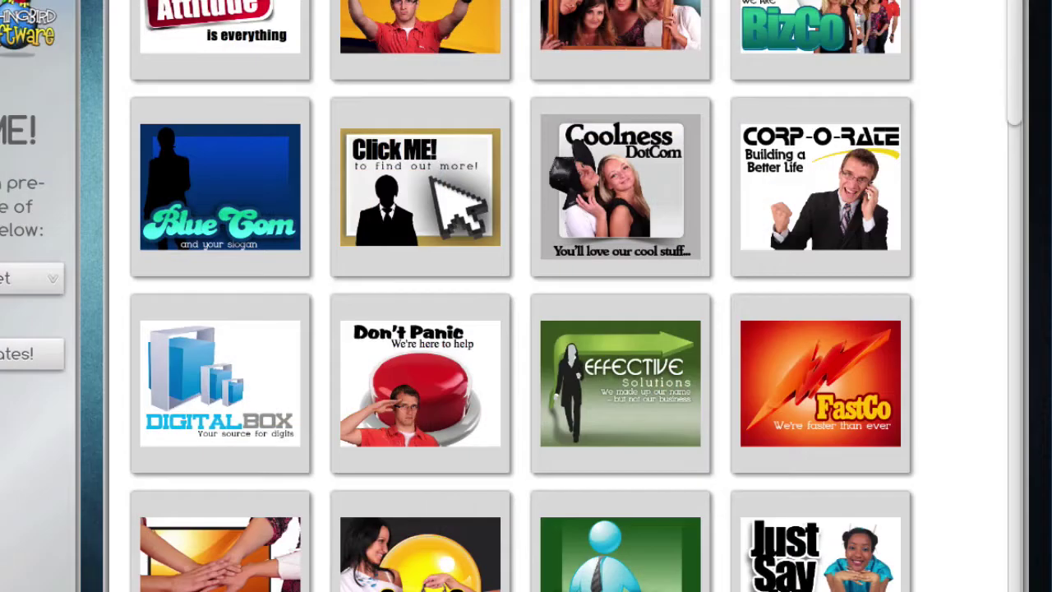
scroll(575, 296, down, 2)
drag(1021, 0, 1019, 345)
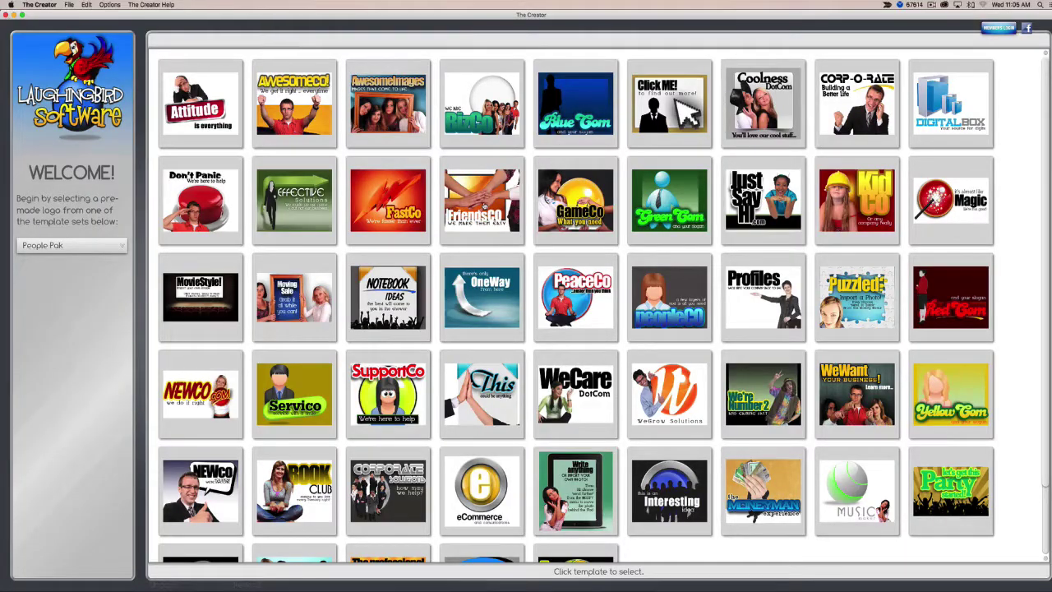
click(485, 206)
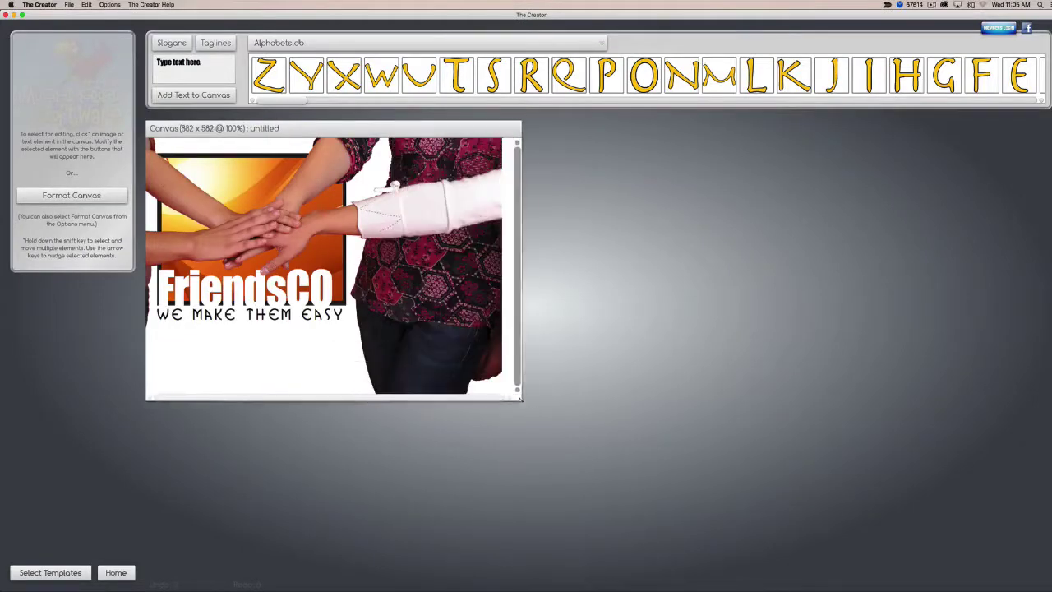
Enlarge the canvas to 1103 x 693 and scale up the framed orange picture behind the joined hands.
drag(446, 285, 554, 319)
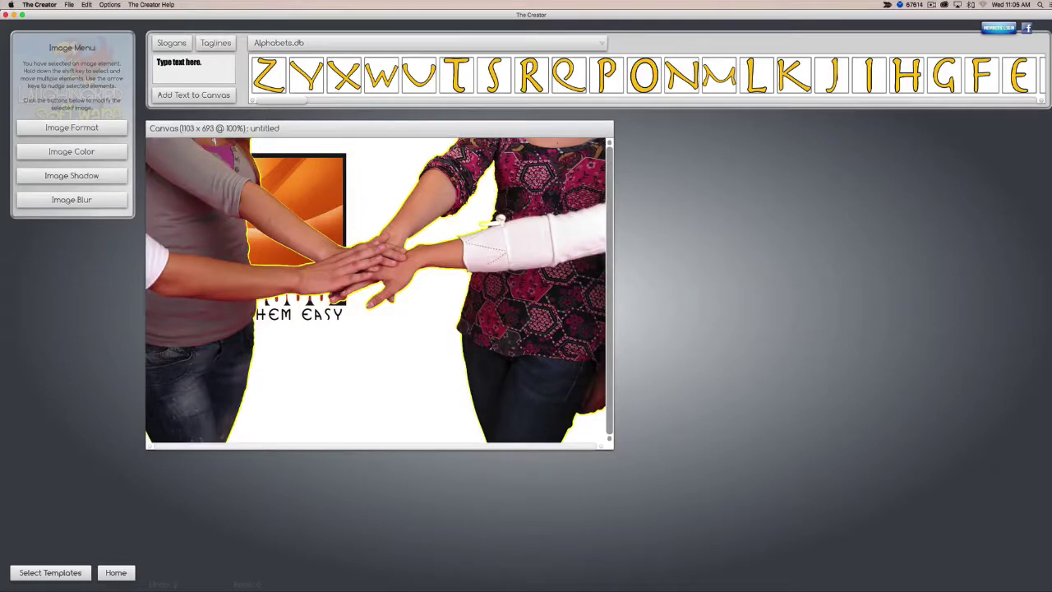
click(71, 128)
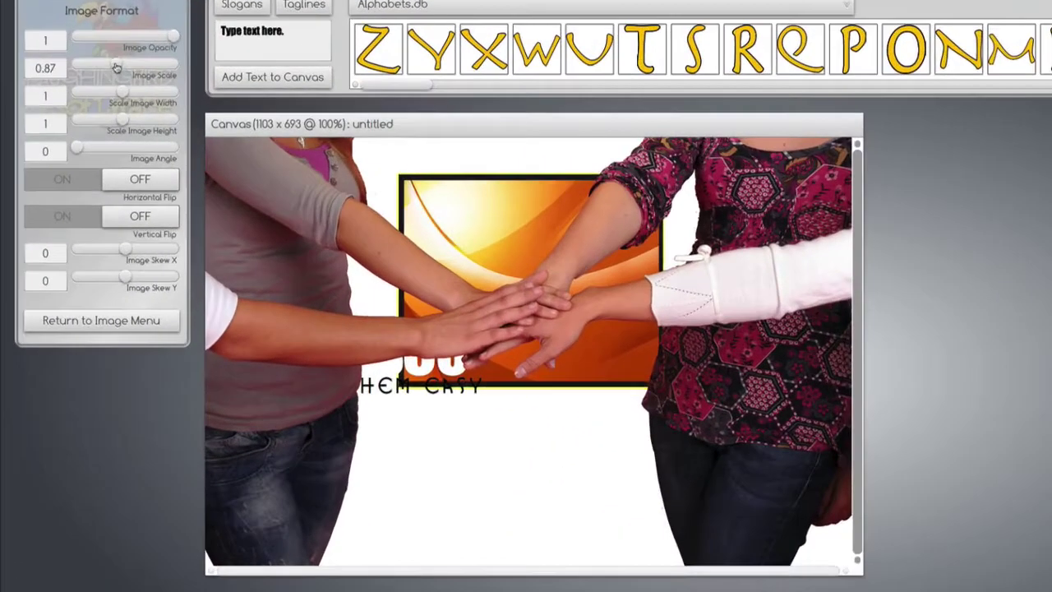
drag(88, 85, 102, 84)
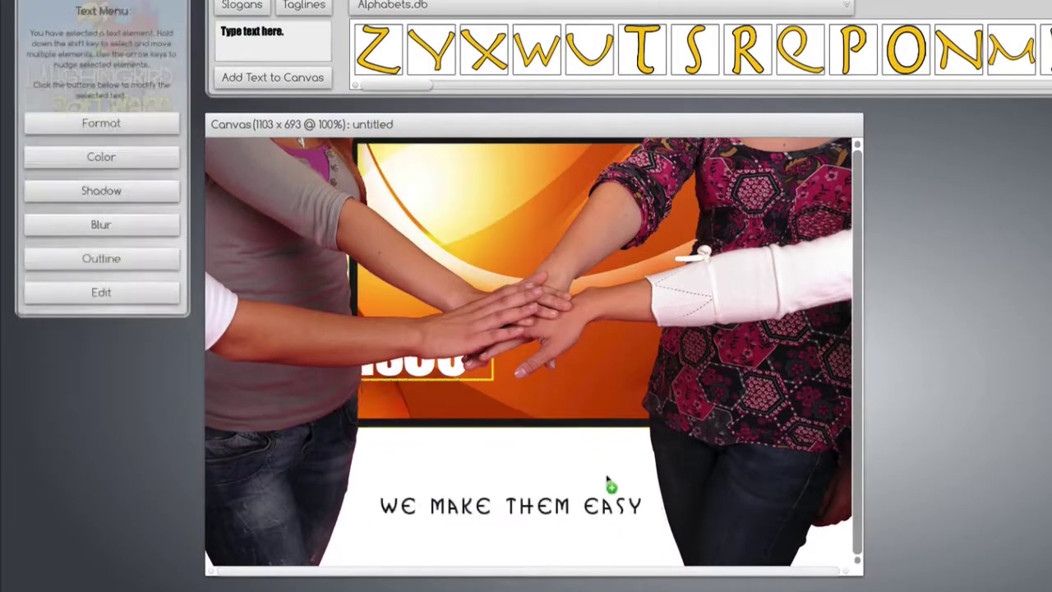
Move the FriendsCO title and tagline below the orange picture and give the title orange lettering with a red outline.
drag(607, 481, 607, 481)
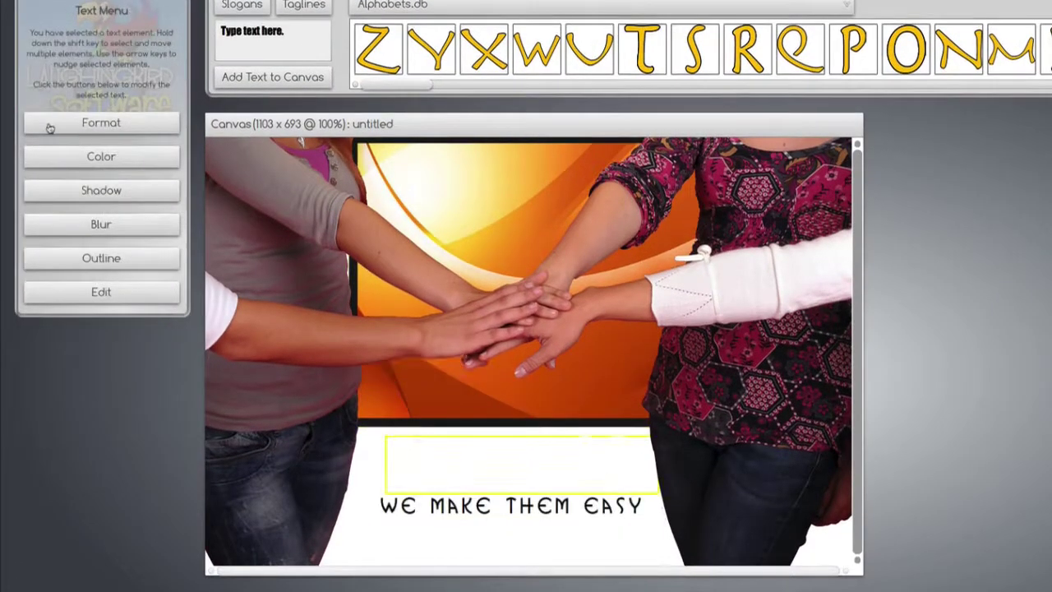
click(112, 259)
click(112, 262)
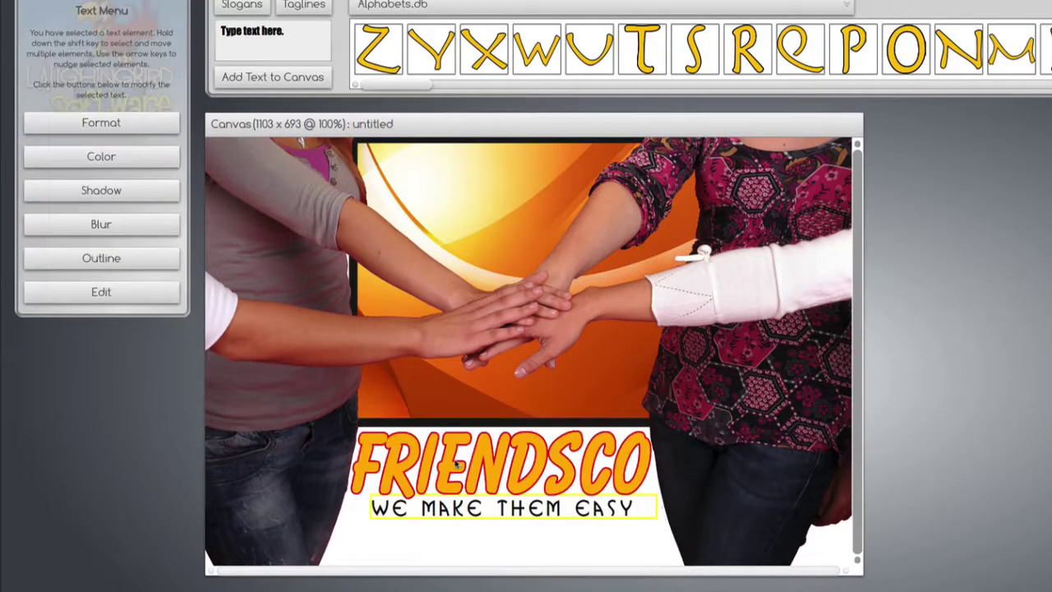
drag(321, 216, 309, 235)
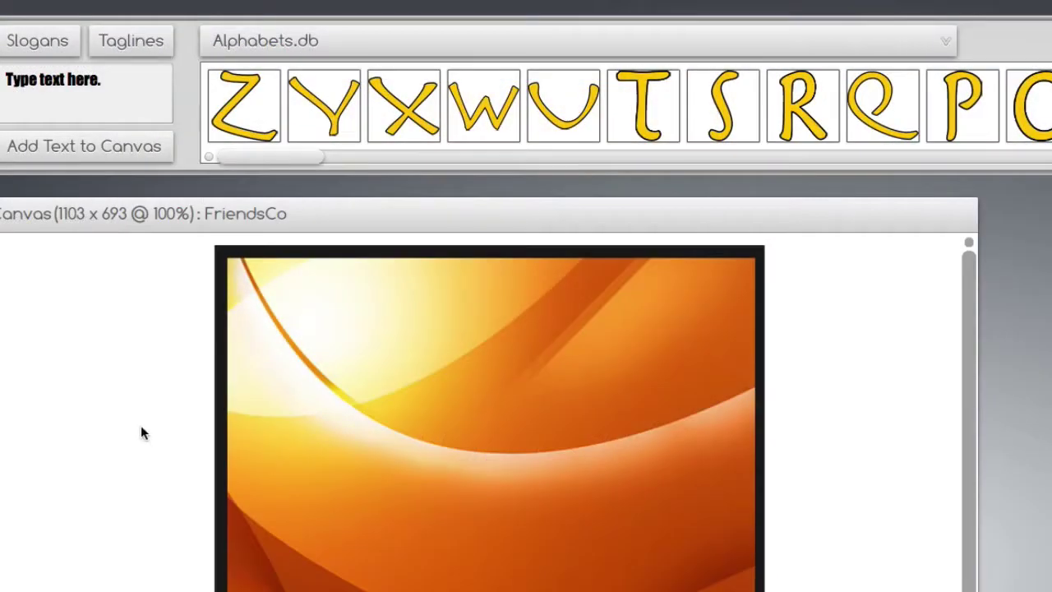
Place the sphere wrapped in blue ribbons from the Spheres.db library on the orange picture.
click(322, 49)
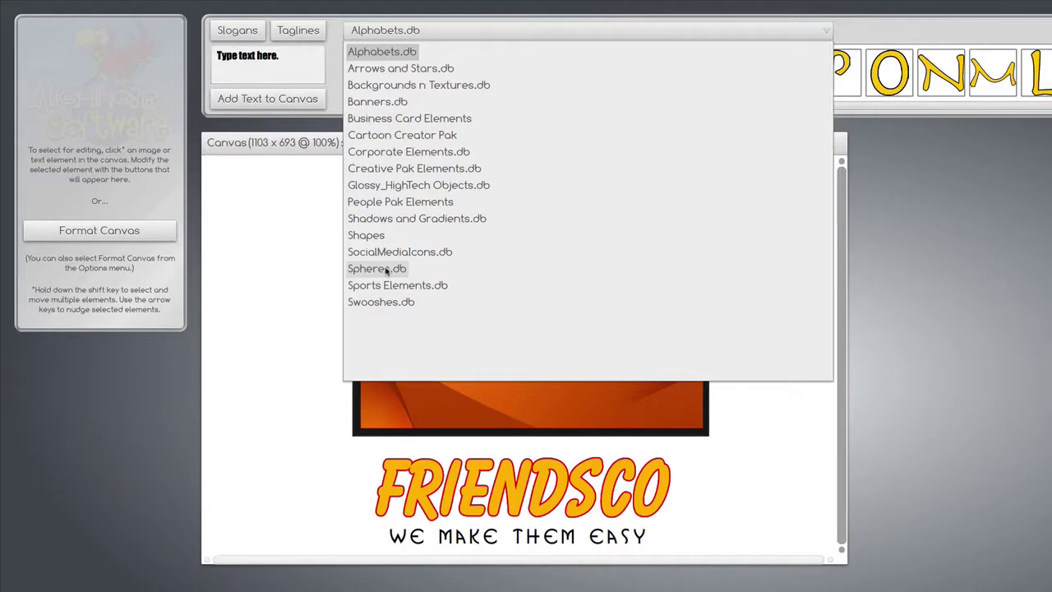
click(385, 271)
drag(463, 107, 830, 108)
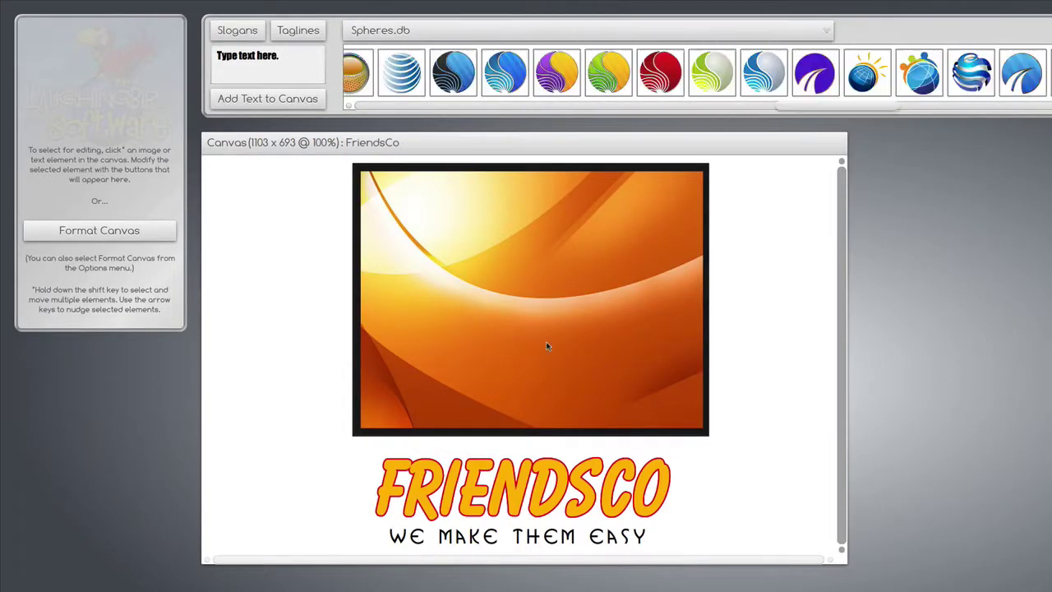
drag(972, 72, 509, 340)
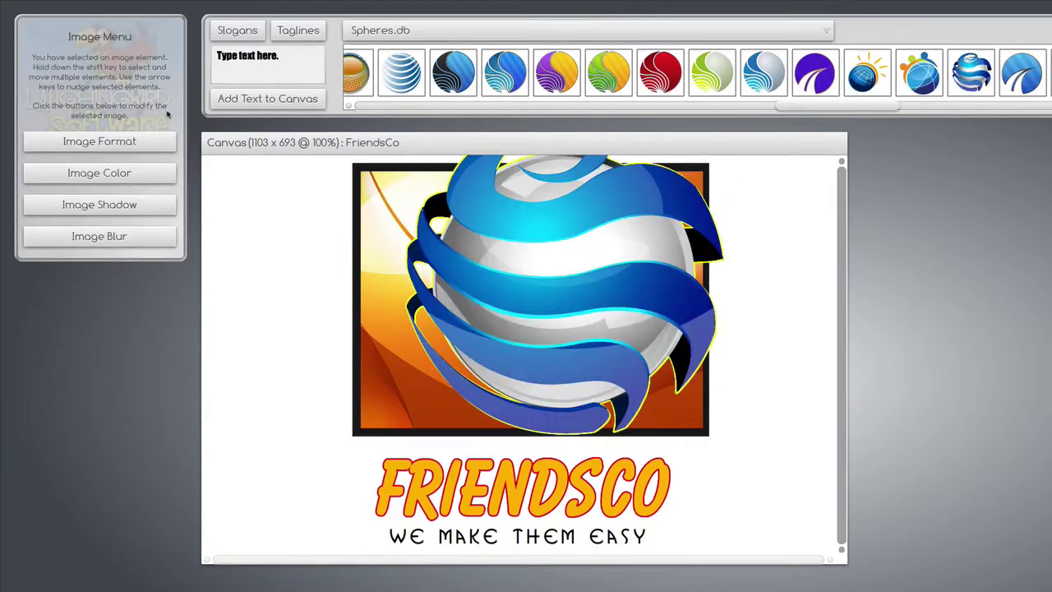
Scale the ribbon sphere down, reposition it over the orange picture and deselect it.
click(122, 143)
drag(122, 87, 117, 87)
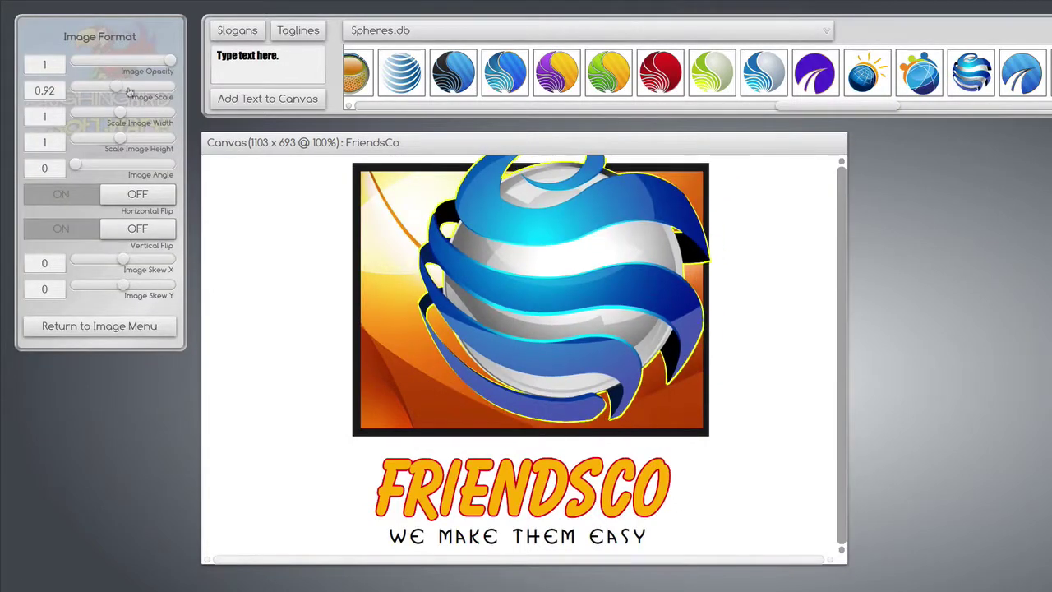
drag(522, 311, 491, 340)
click(790, 327)
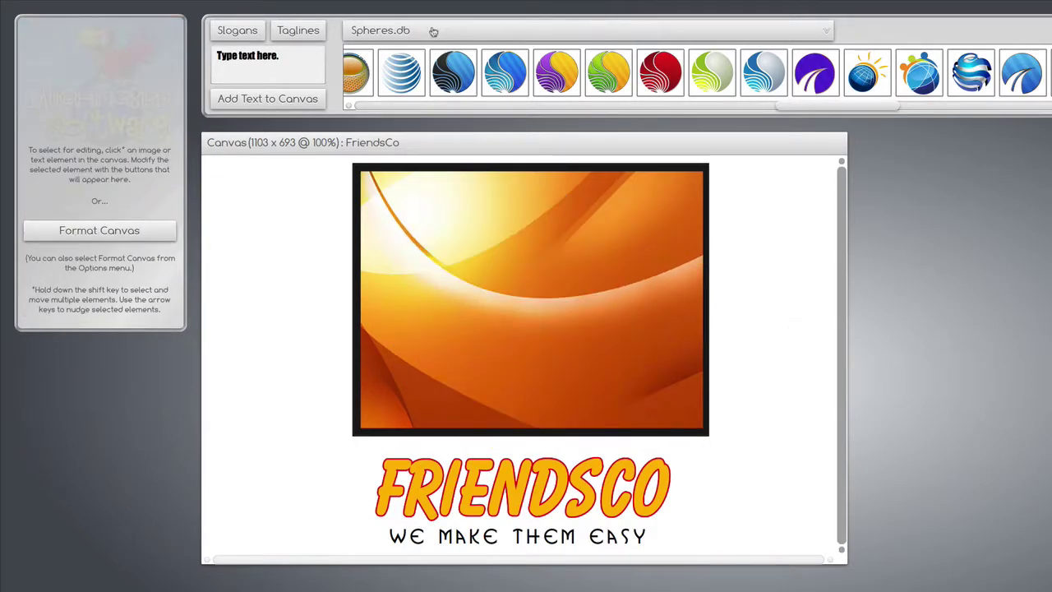
Look through the Crowd Silhouettes folder of the People Pak Elements library and return to the folder list.
click(433, 30)
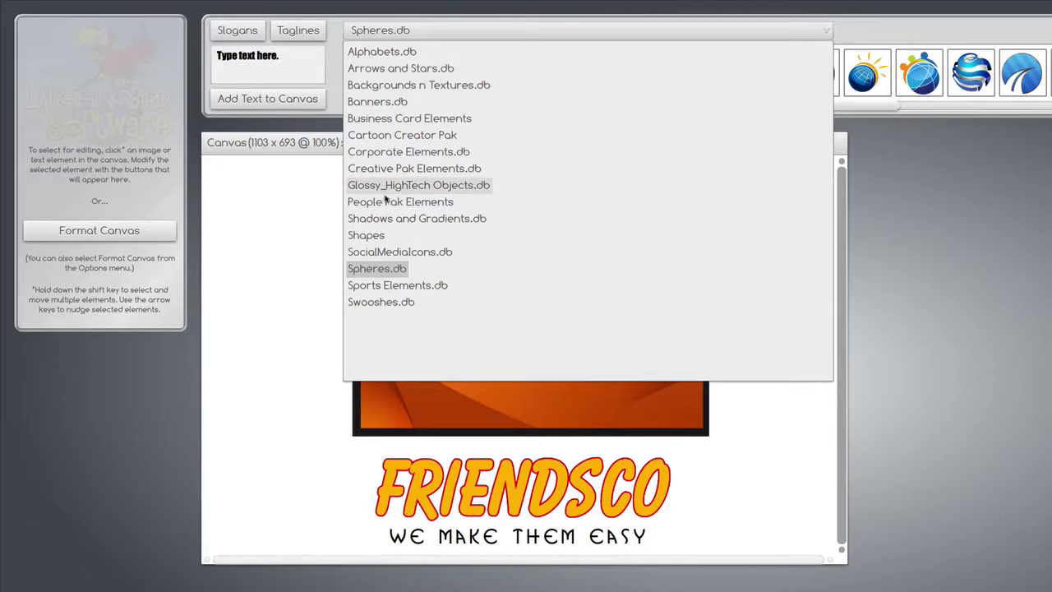
click(388, 202)
double_click(372, 73)
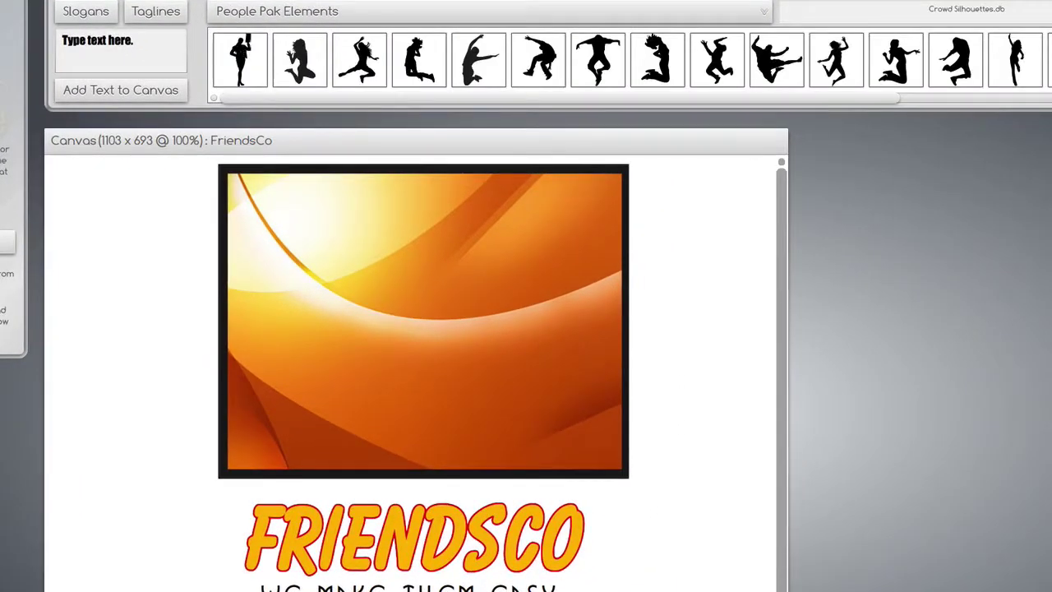
click(966, 9)
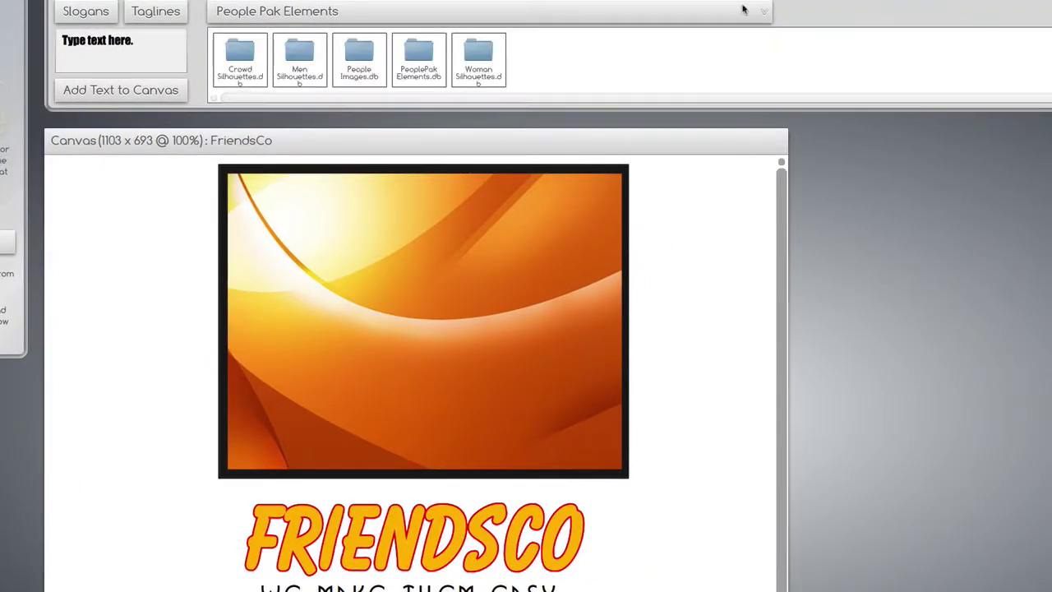
Try the thumbs-up businessman from the People Images folder on the orange picture and delete him again.
double_click(354, 50)
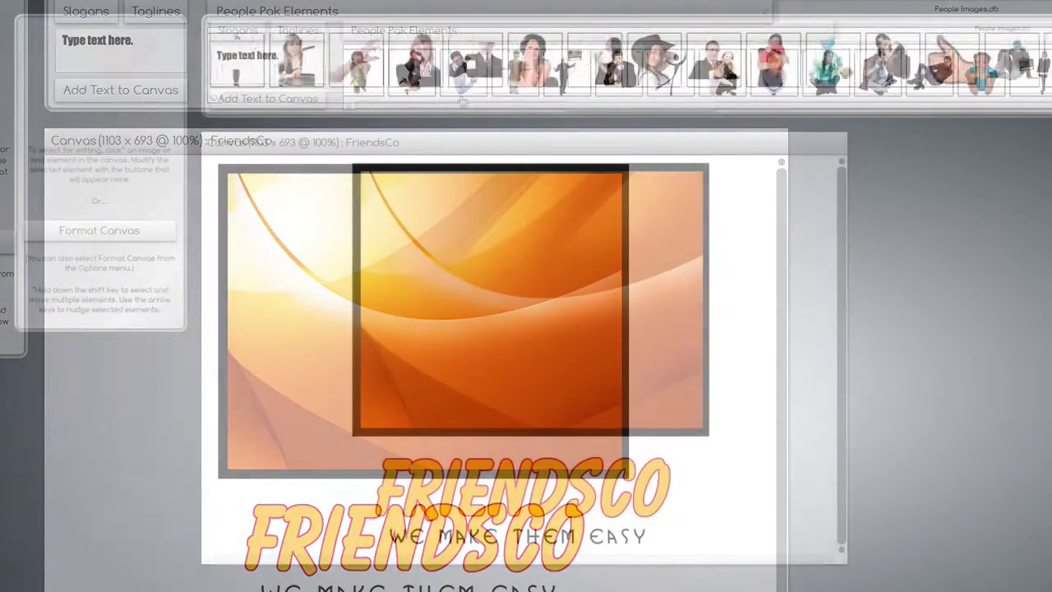
drag(619, 72, 647, 116)
drag(647, 117, 579, 341)
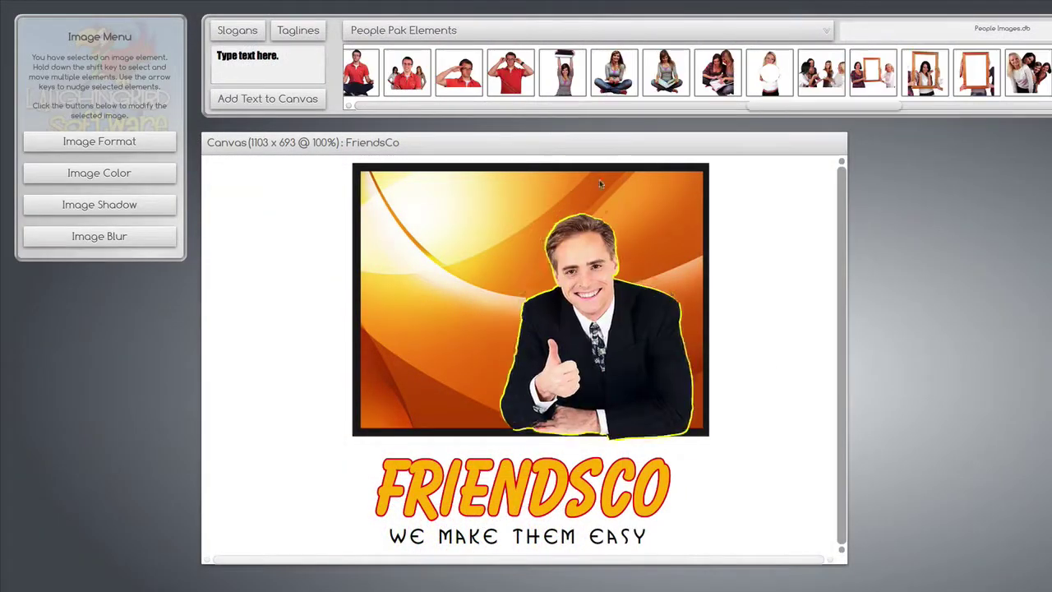
key(Delete)
Add the cross-legged woman with a book, scale her to 0.62 and position her over the orange picture above the title.
drag(612, 72, 579, 364)
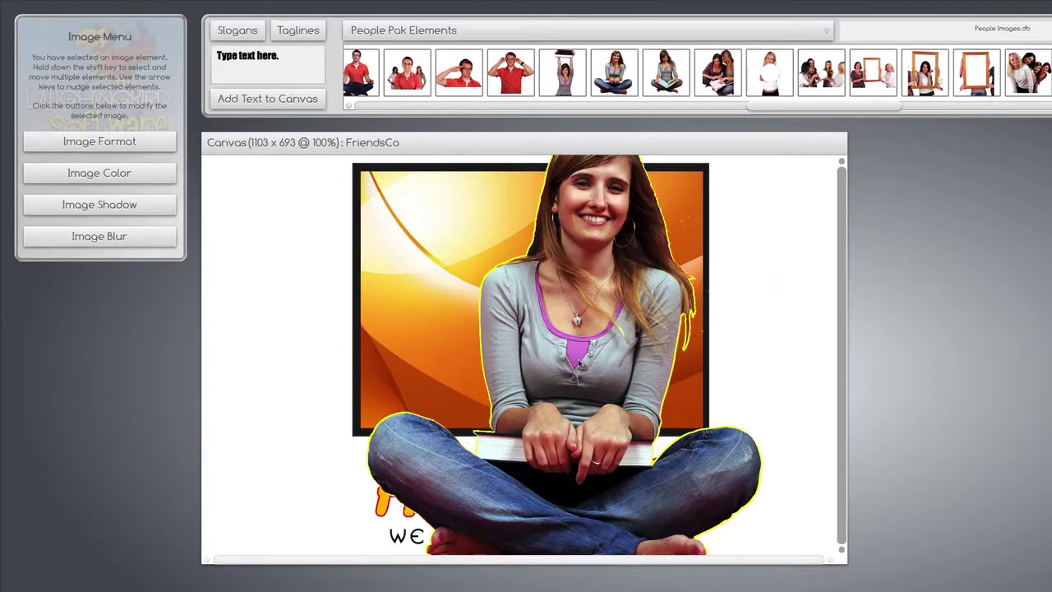
click(85, 143)
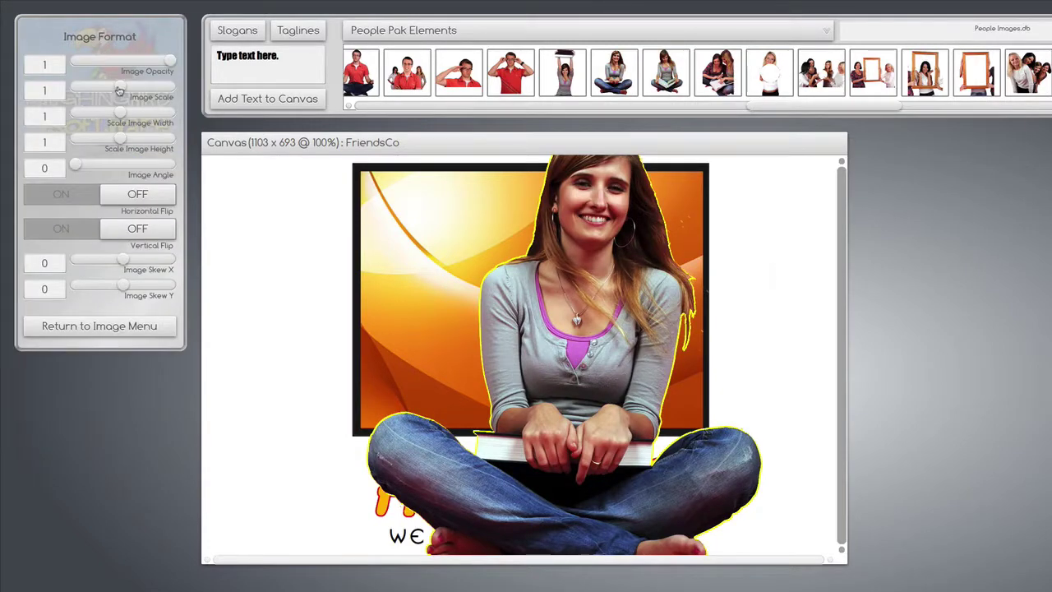
drag(119, 90, 99, 88)
drag(558, 389, 503, 345)
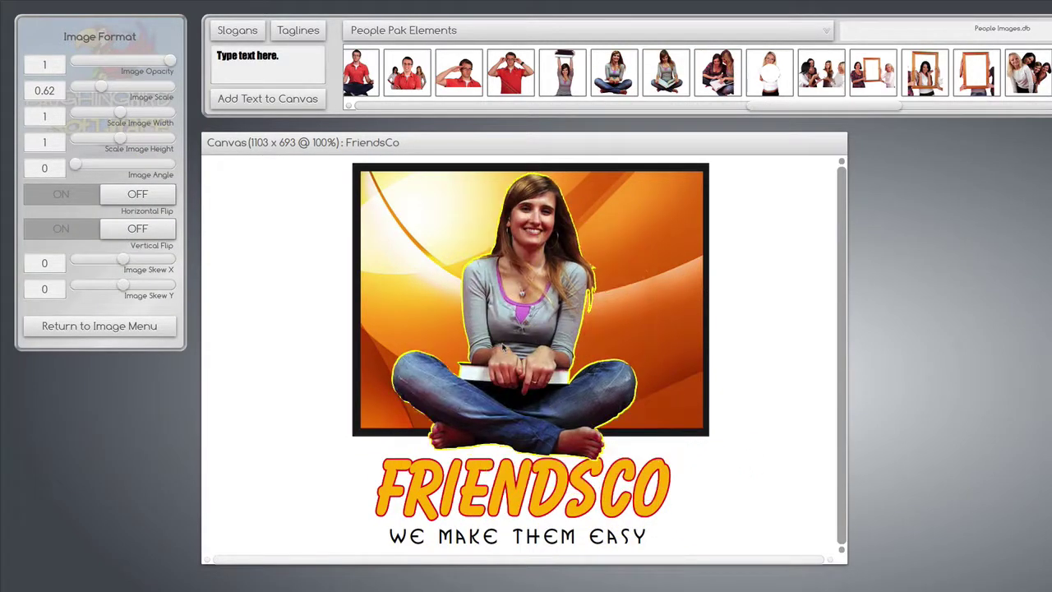
Change the FriendsCO title text to "Book Club".
click(536, 494)
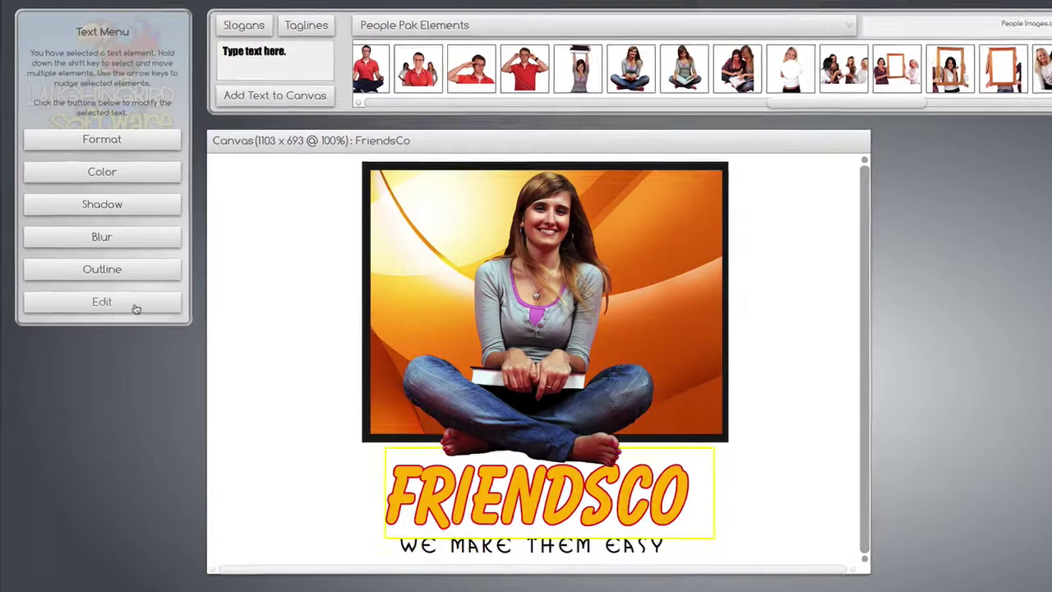
click(134, 301)
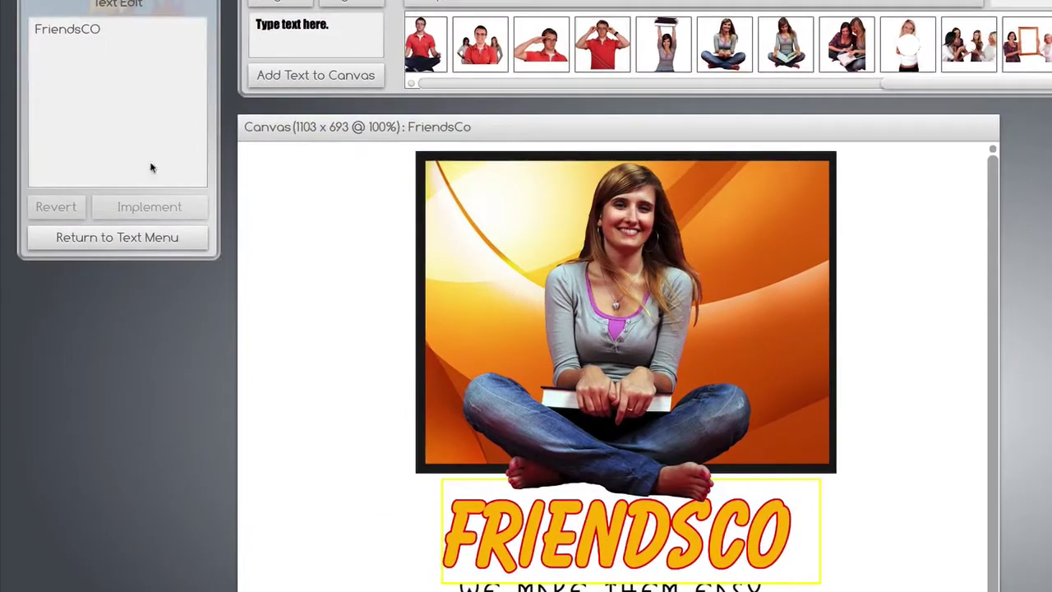
double_click(145, 34)
text(Bood)
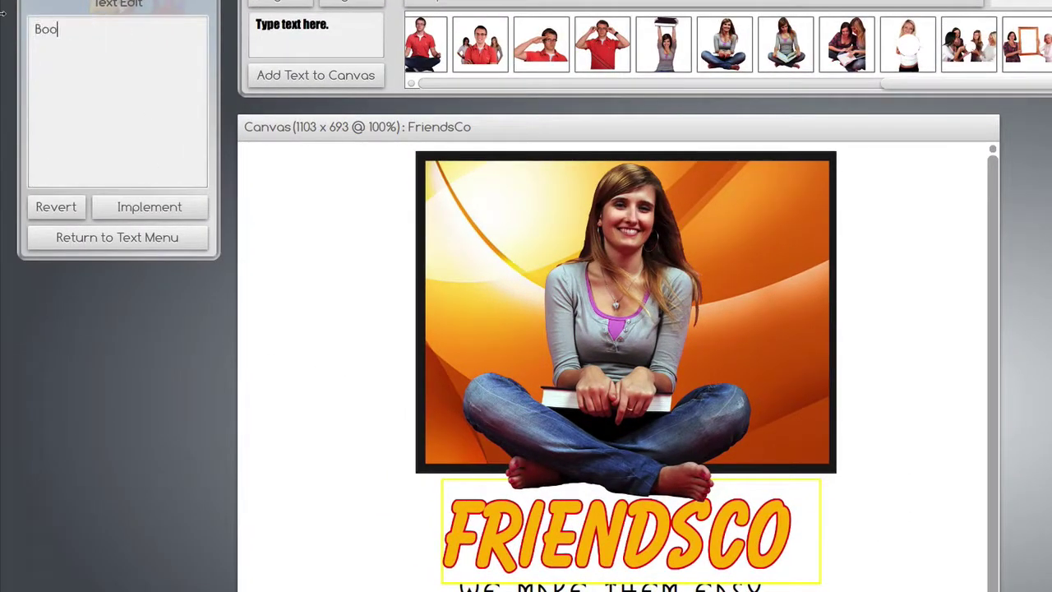
text( Club)
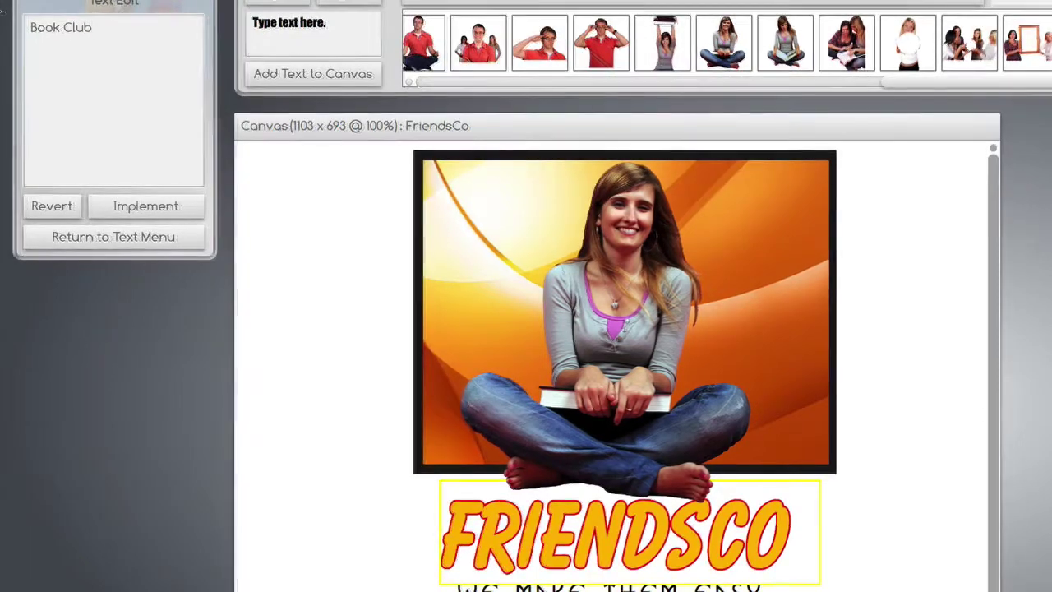
click(142, 209)
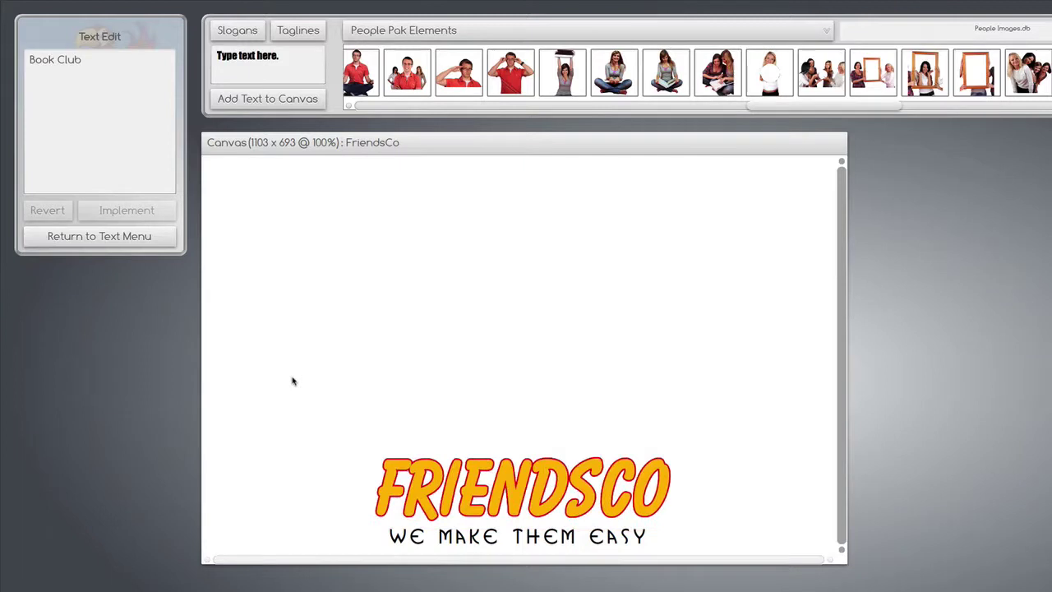
Replace the seated woman with a jumping woman silhouette from the People Pak Elements library over the orange picture.
click(572, 352)
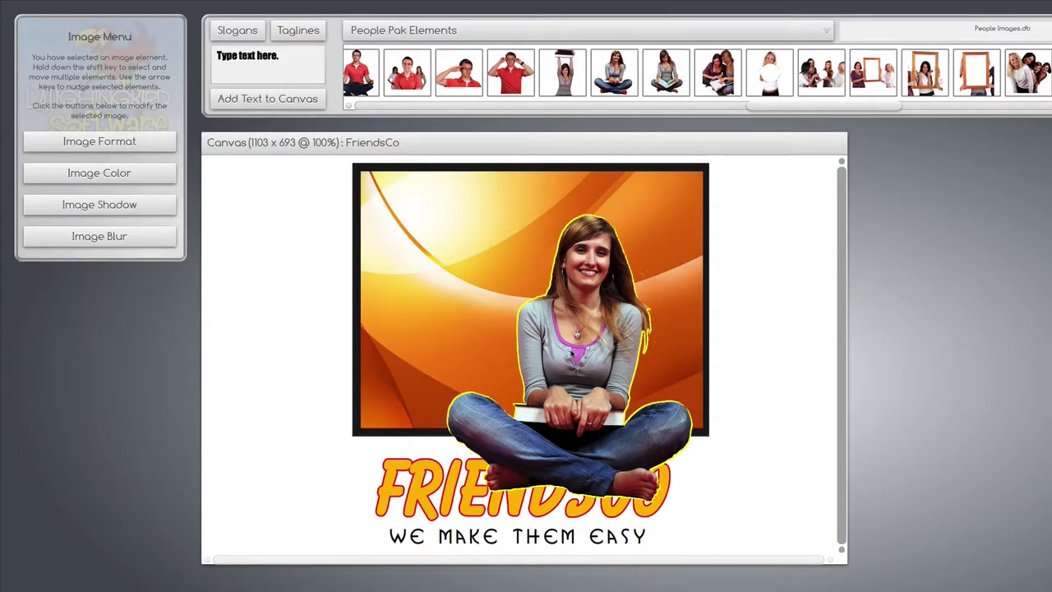
key(Delete)
click(414, 29)
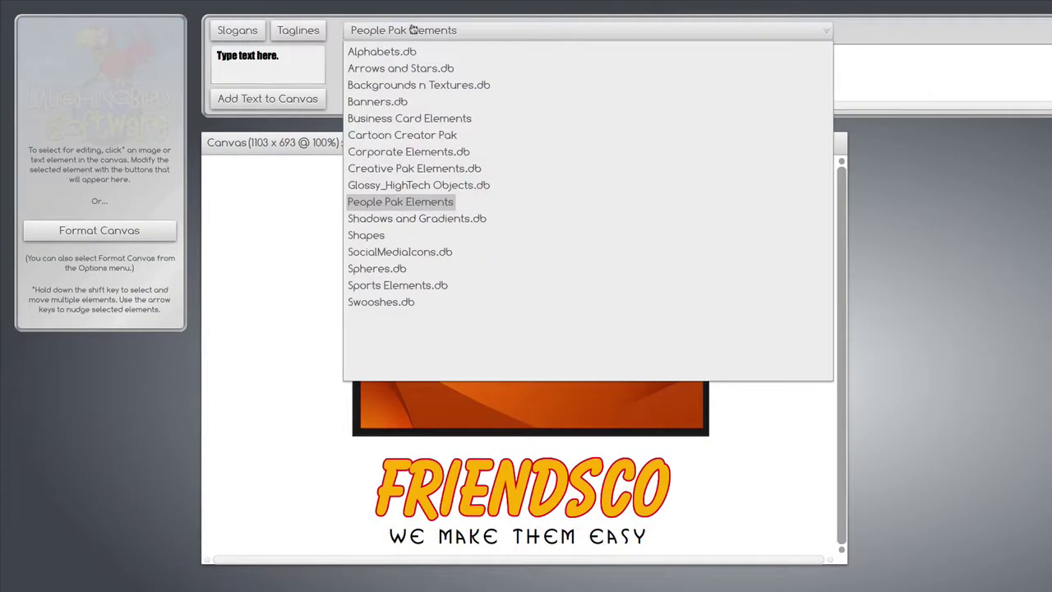
click(408, 204)
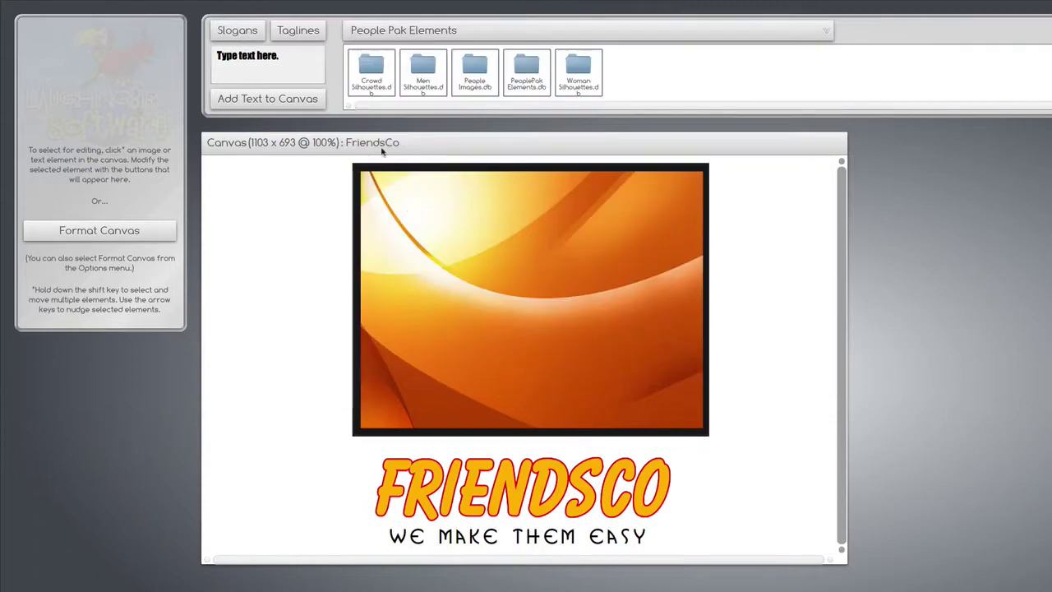
click(579, 71)
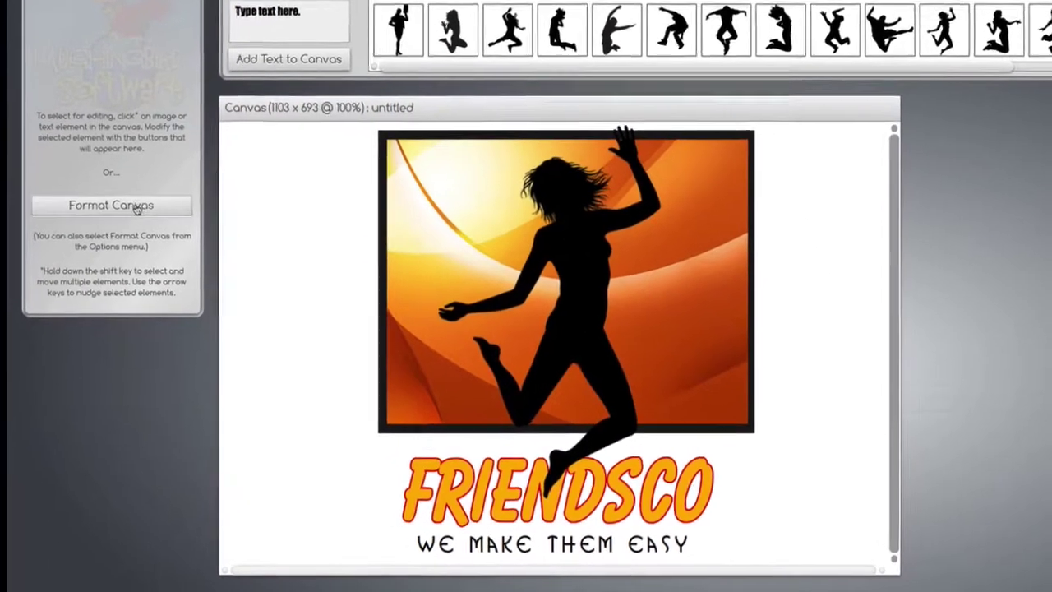
Try an orange canvas background colour and set it back to white (ffffff).
click(124, 223)
drag(90, 186, 25, 212)
drag(57, 152, 237, 98)
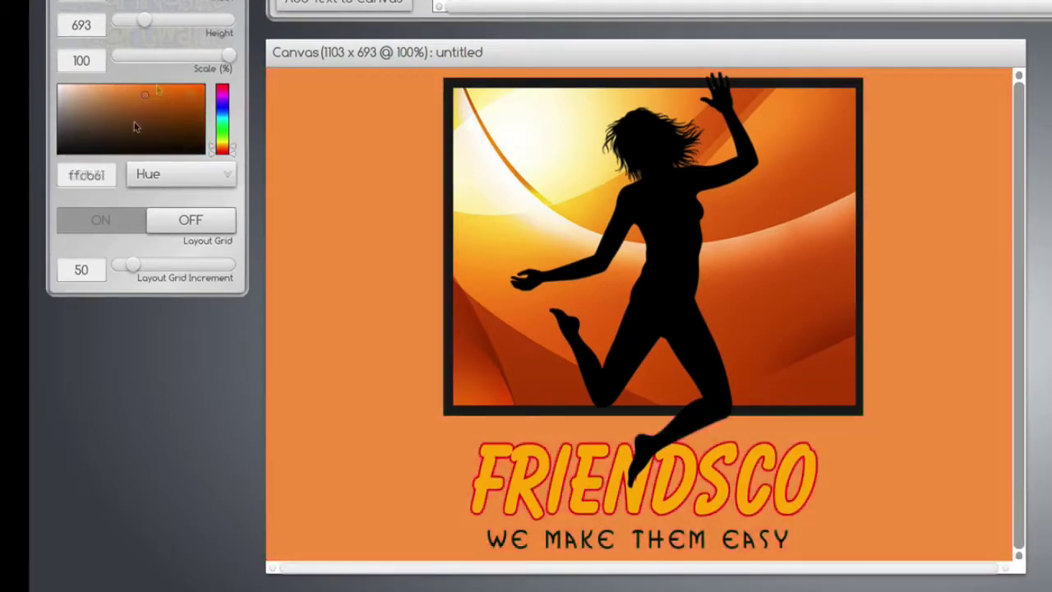
drag(135, 126, 56, 84)
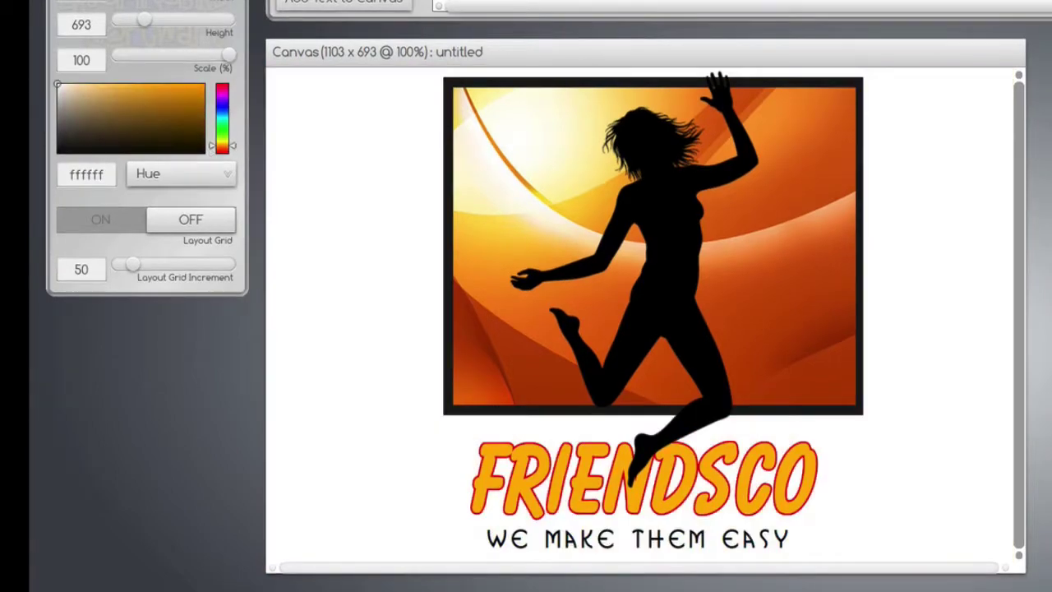
Turn on an image shadow for the jumping woman silhouette.
click(679, 270)
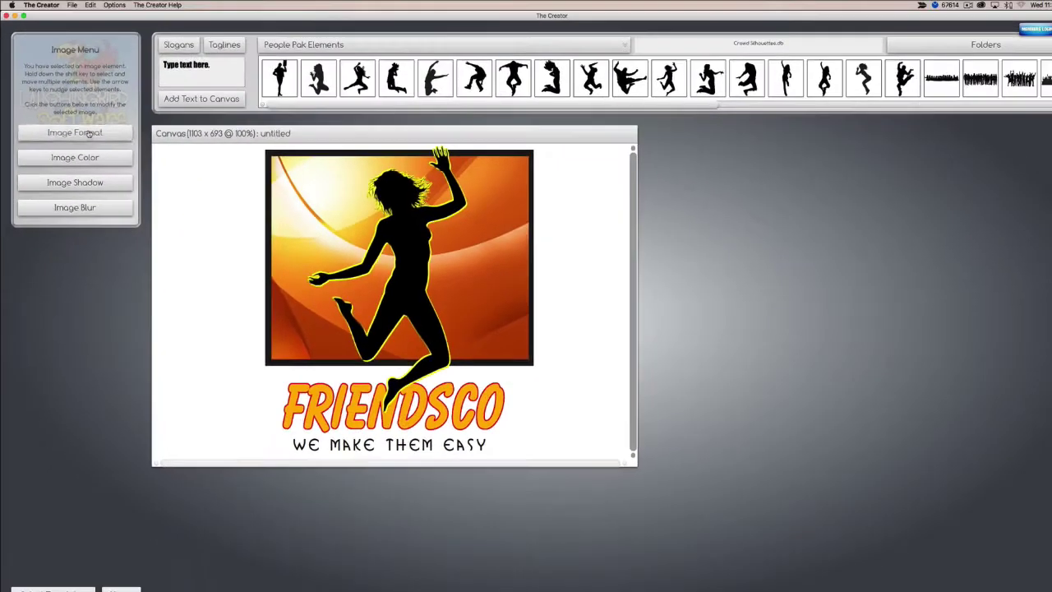
click(89, 133)
click(87, 283)
click(66, 179)
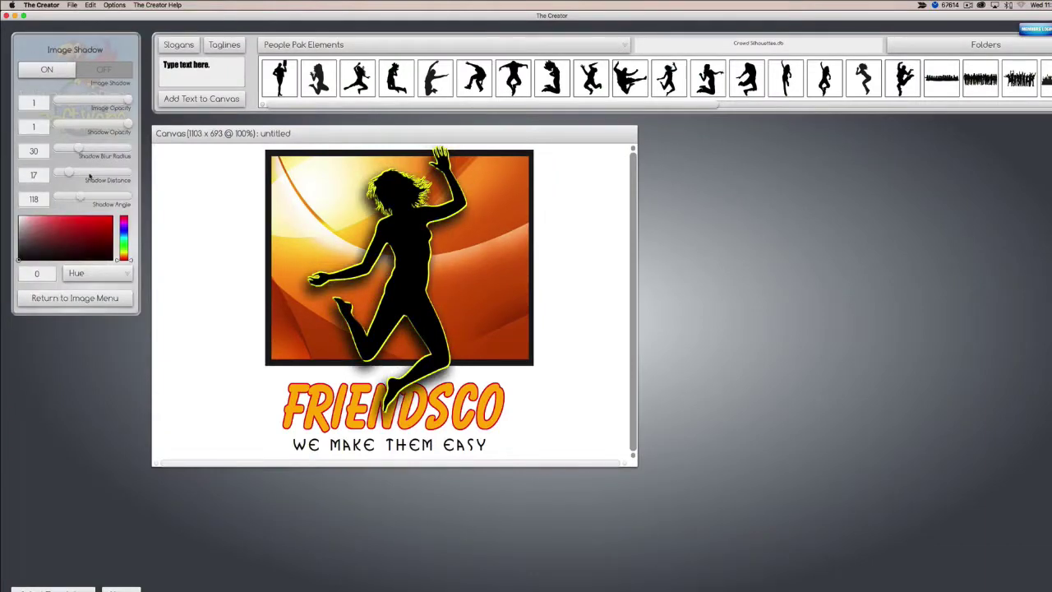
Open the black card template with yellow hazard stripes from the Business Cards Set.
click(237, 292)
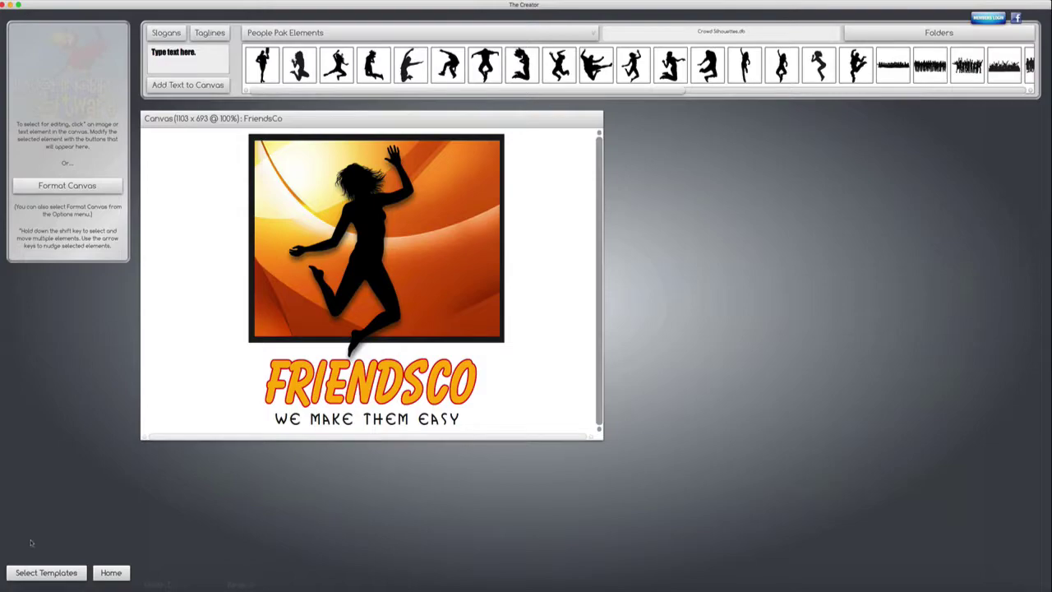
click(43, 571)
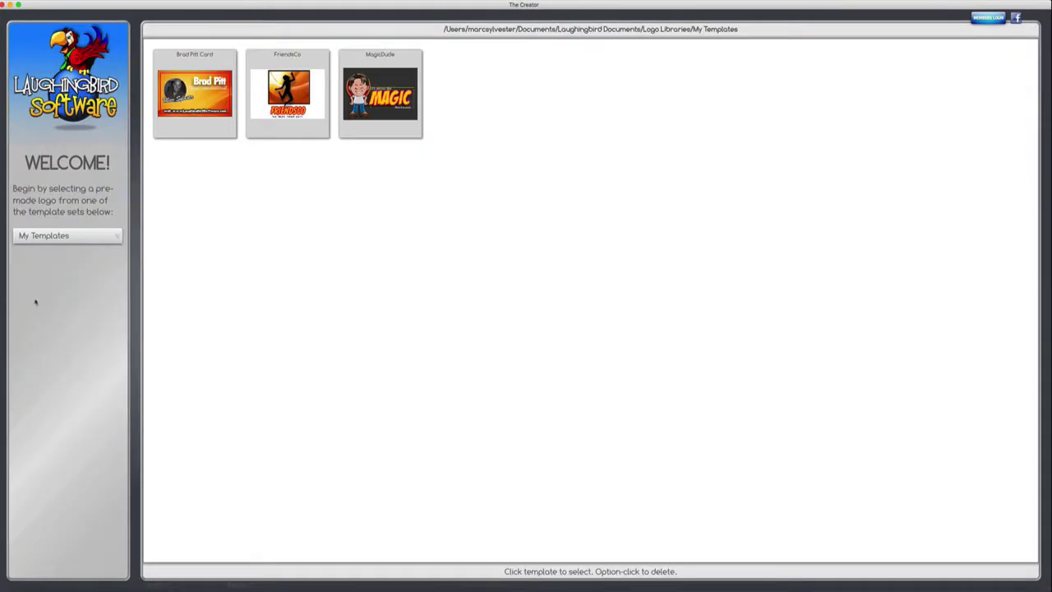
click(49, 235)
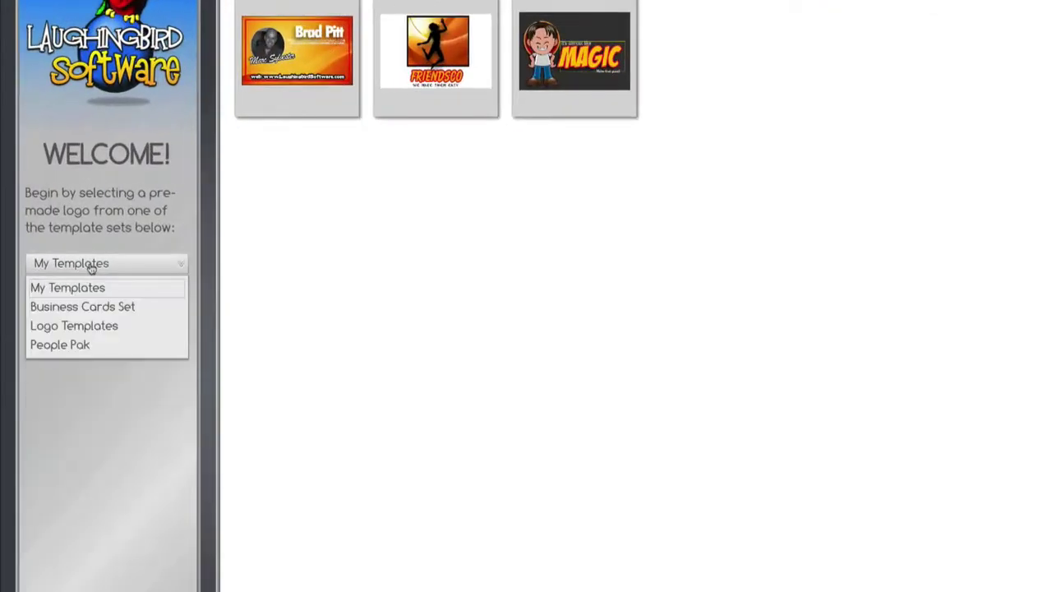
click(91, 307)
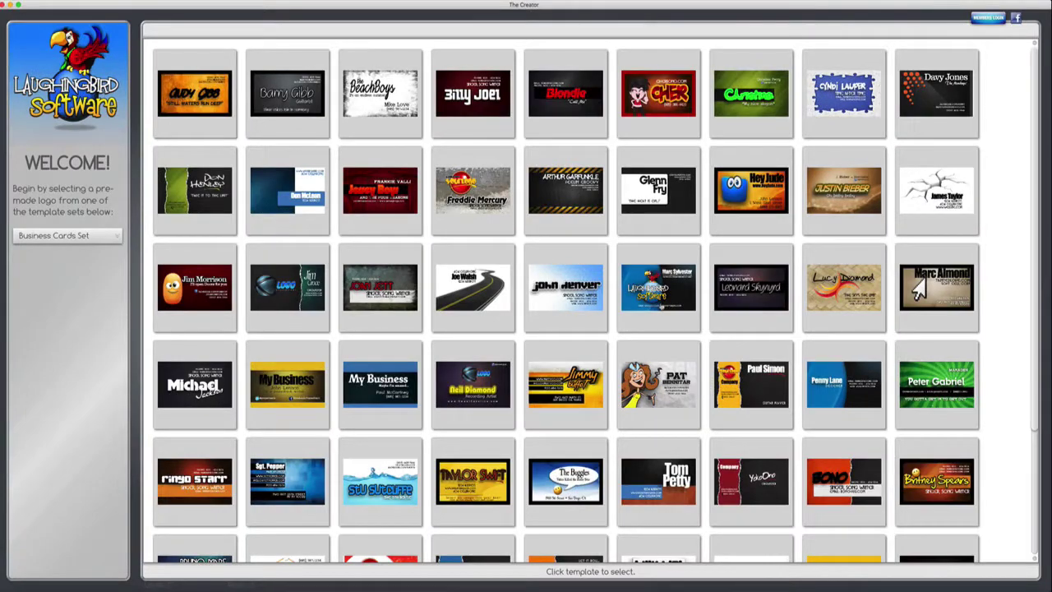
click(660, 306)
click(571, 191)
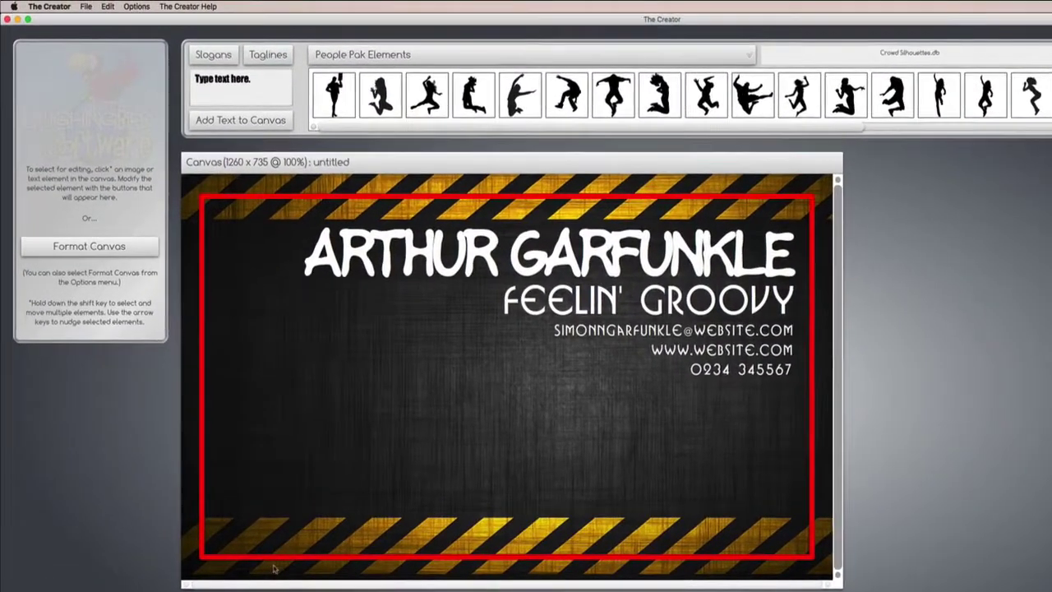
Toggle the business card guide in the canvas format settings and leave it switched off.
click(128, 248)
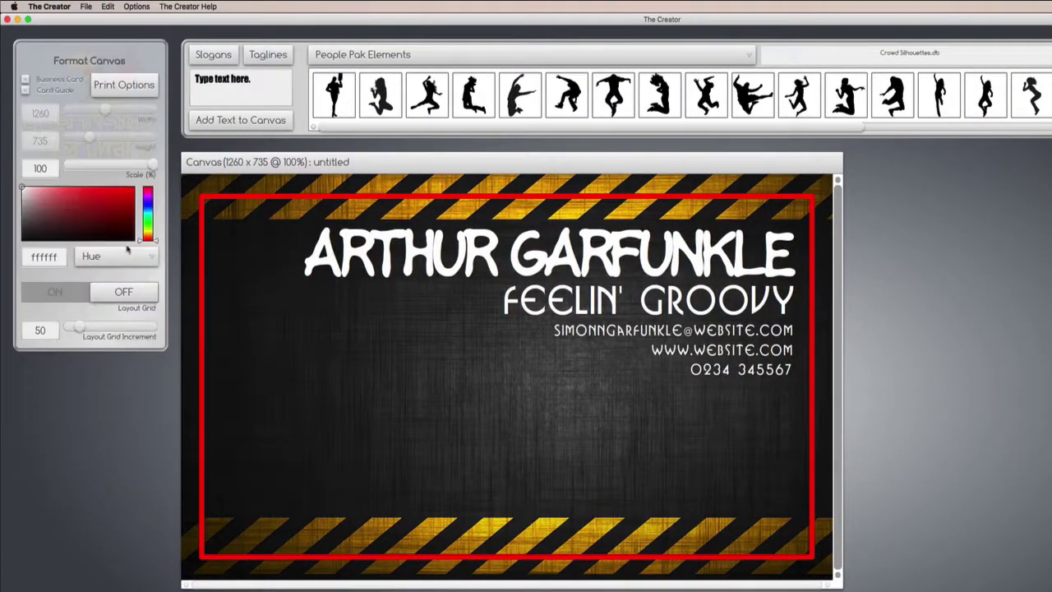
click(25, 90)
click(24, 90)
click(25, 90)
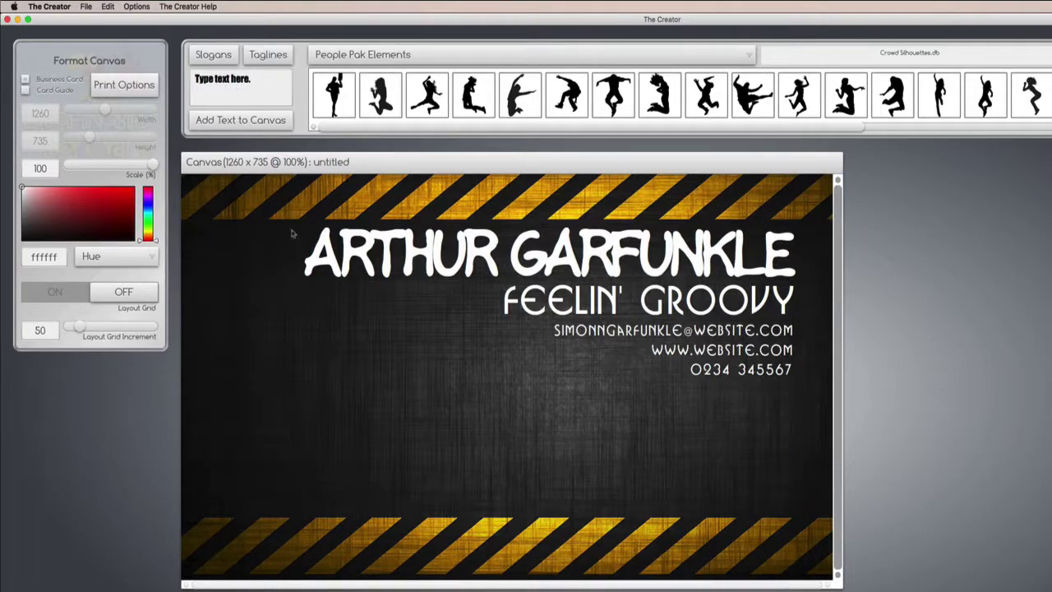
Change the large name text on the business card to "Brad Pitt".
click(352, 257)
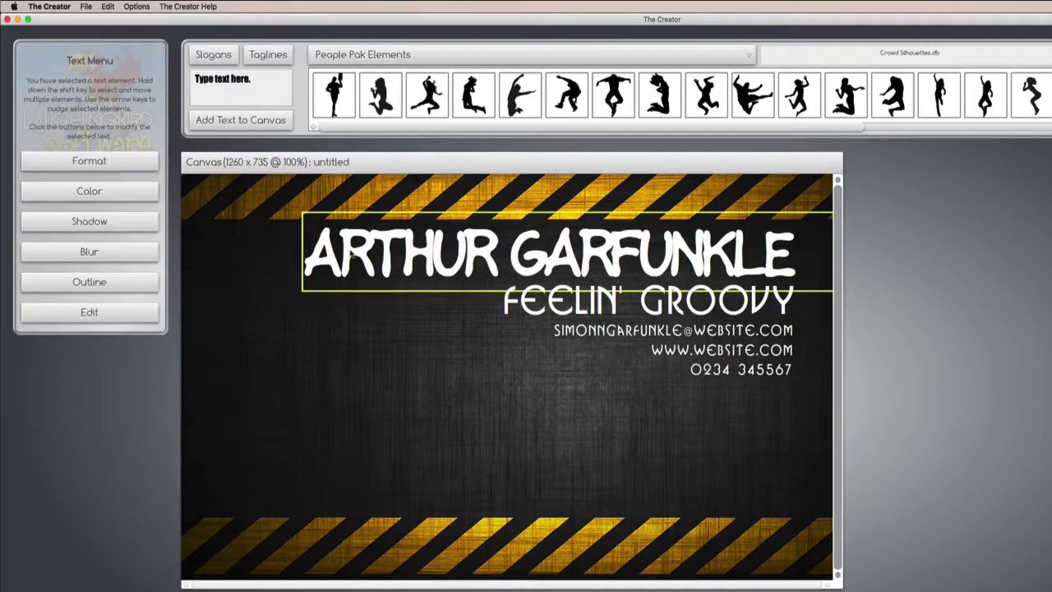
click(93, 312)
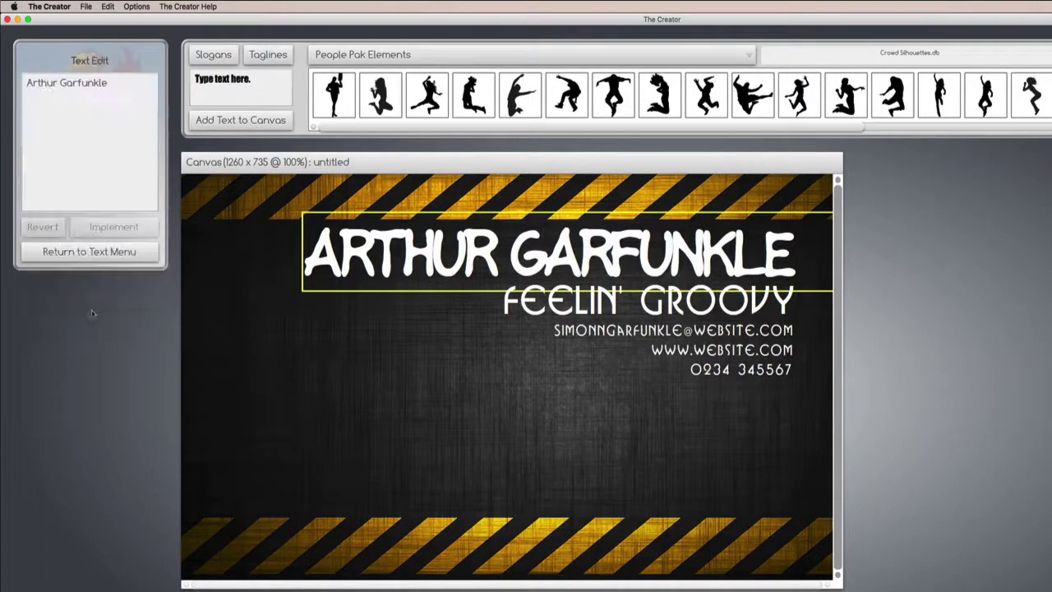
click(115, 107)
key(super+a)
text(B)
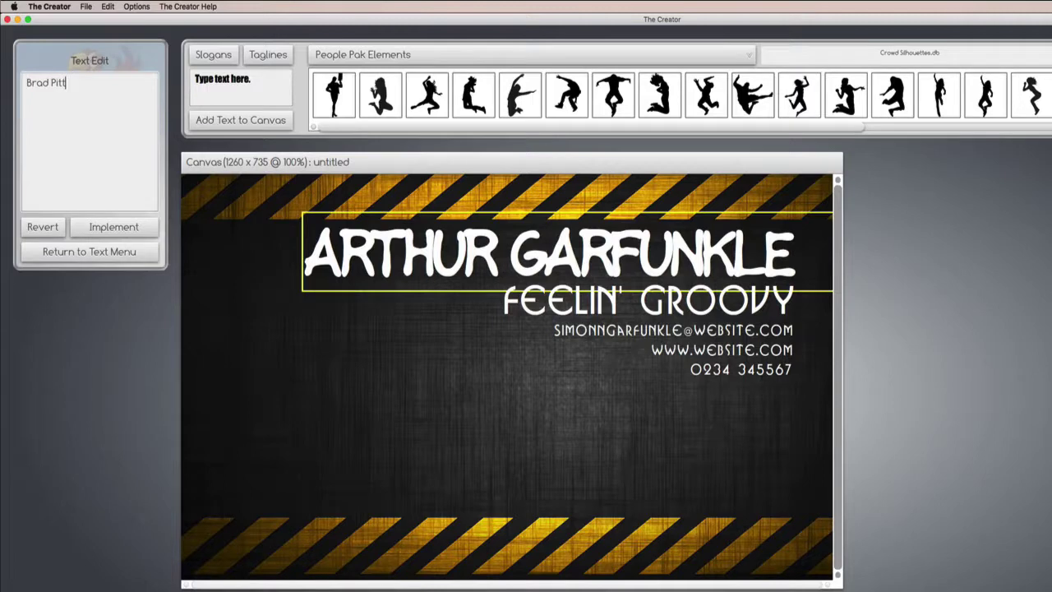
click(112, 227)
click(116, 252)
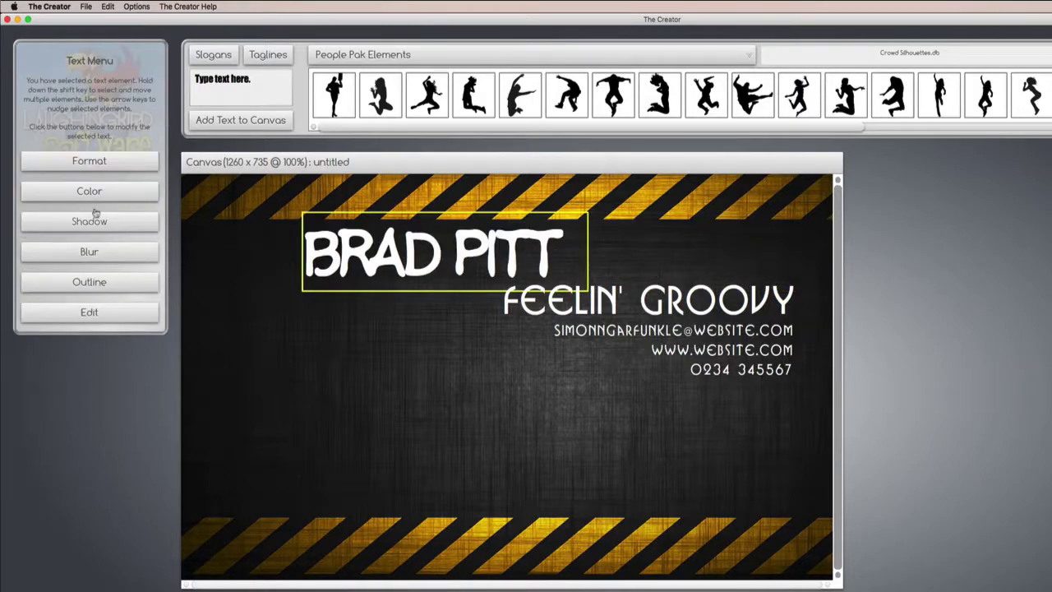
Restyle the name in the larger BADABB_ font, yellow (ffdb00) with a red outline, and move it above the tagline.
click(86, 163)
click(73, 111)
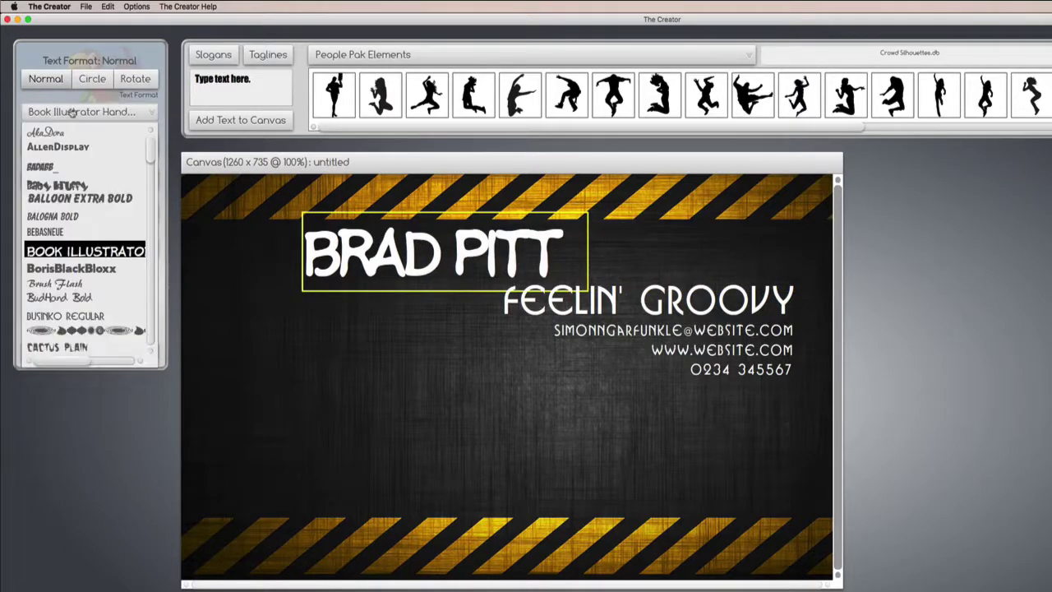
click(57, 166)
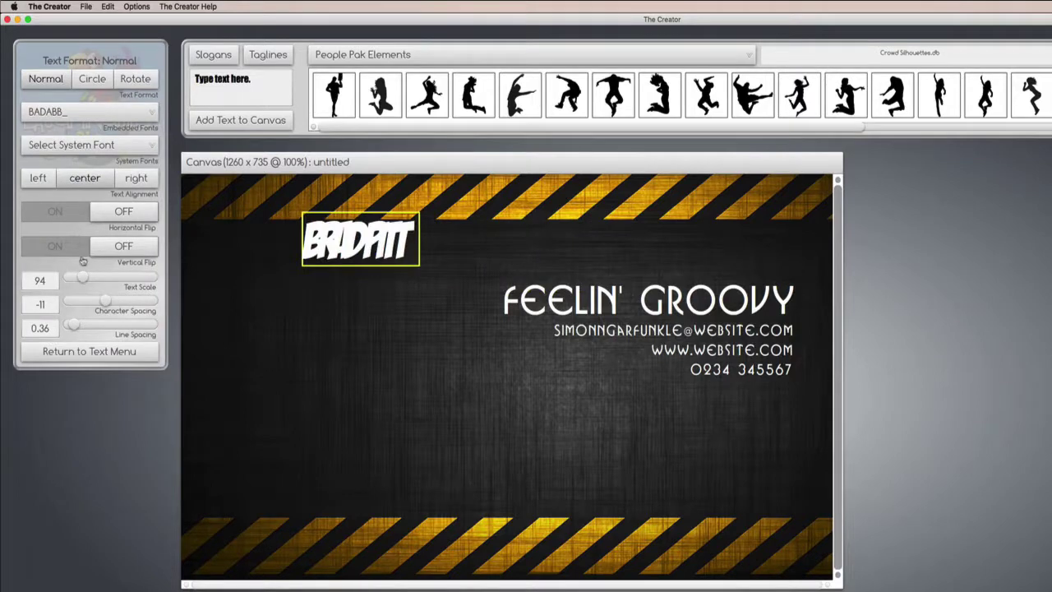
drag(82, 278, 100, 279)
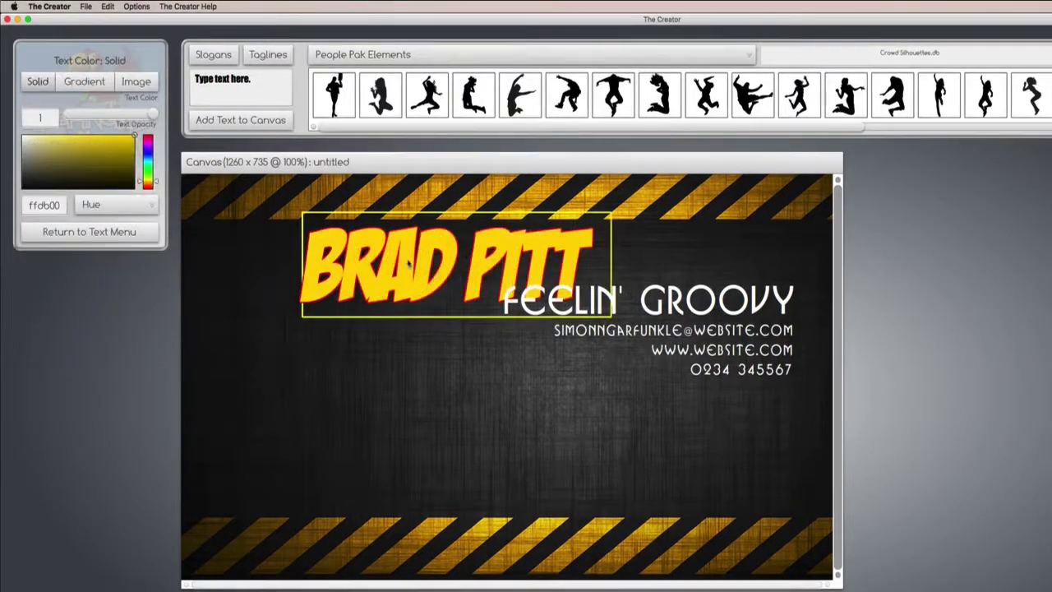
drag(419, 267, 616, 252)
Move the phone number down to the card's lower right area and replace it with a new phone number.
drag(711, 374, 705, 517)
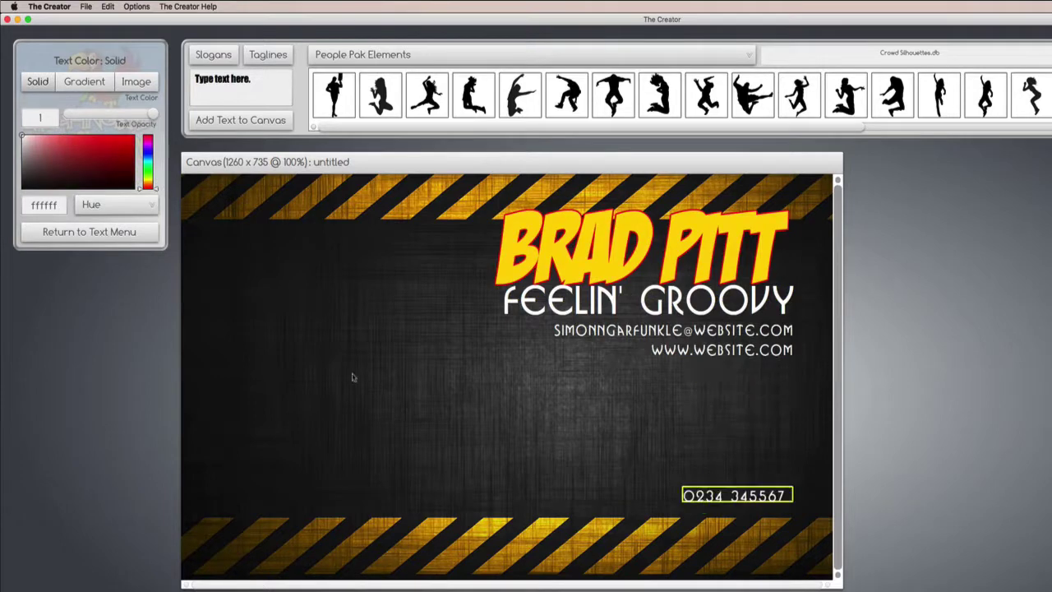
click(79, 236)
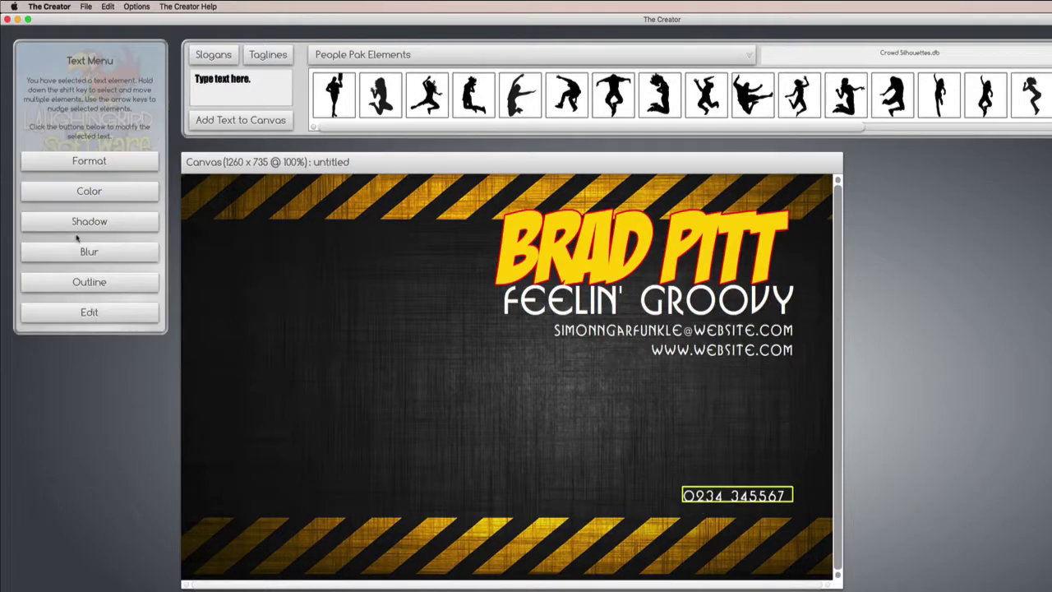
click(89, 312)
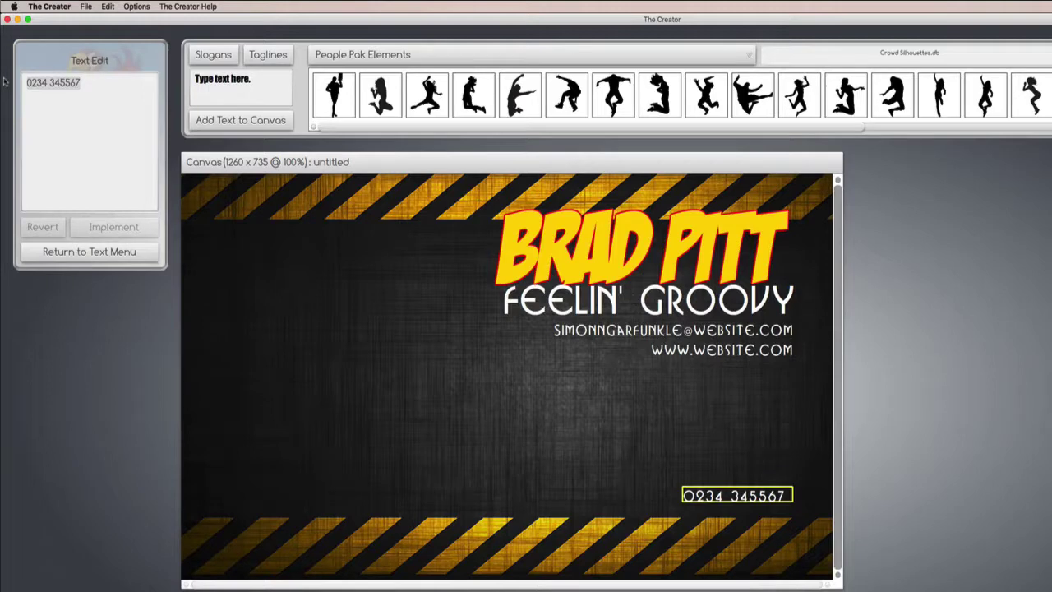
text(555-1212)
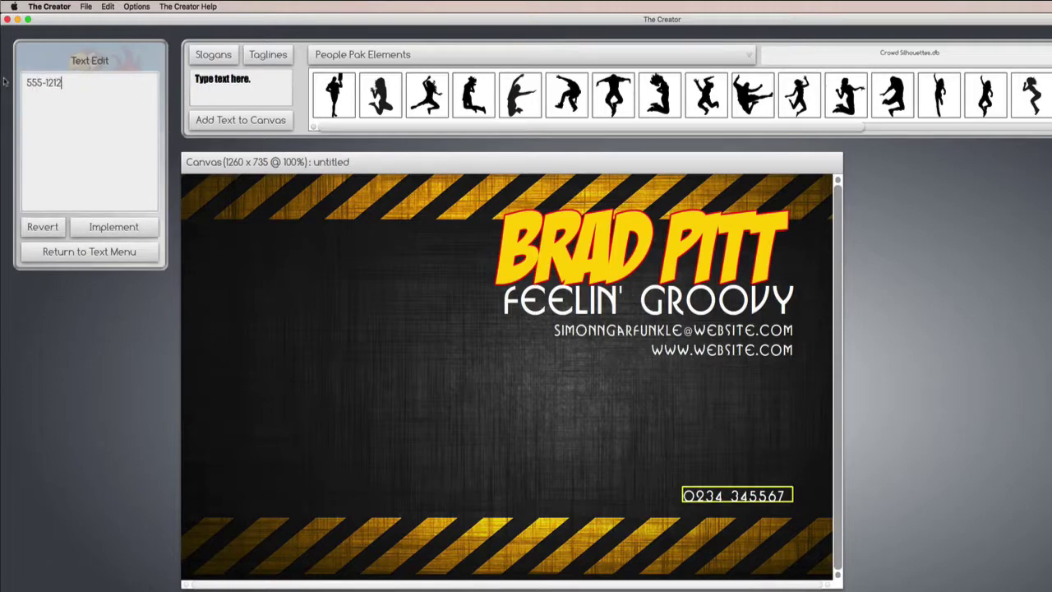
click(113, 227)
click(363, 401)
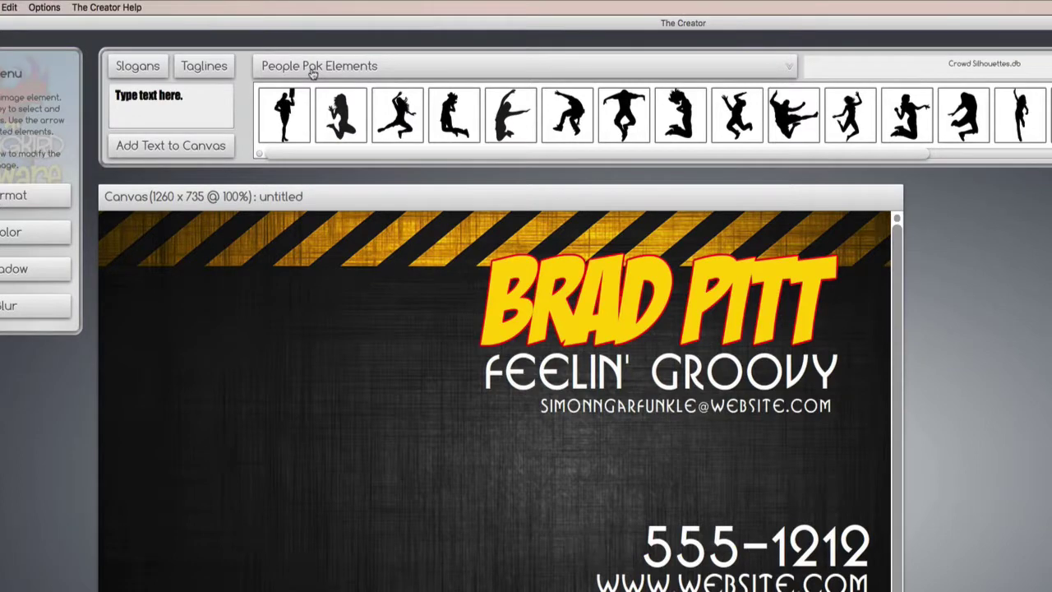
Switch to the Cartoon Creator Pak library, try a faceless character from Boy Figures on the card and delete it.
click(312, 74)
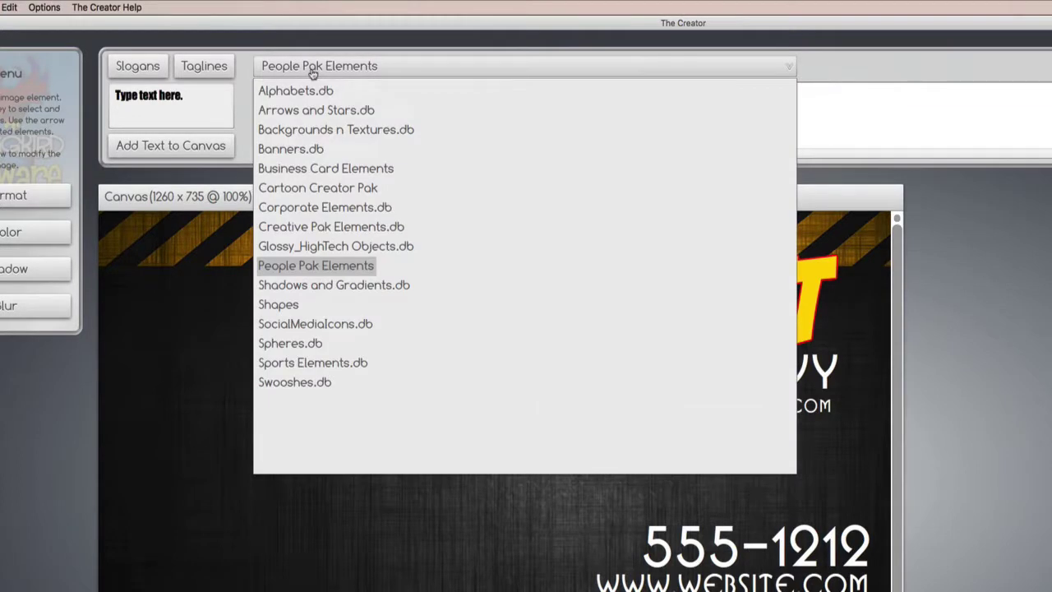
click(317, 189)
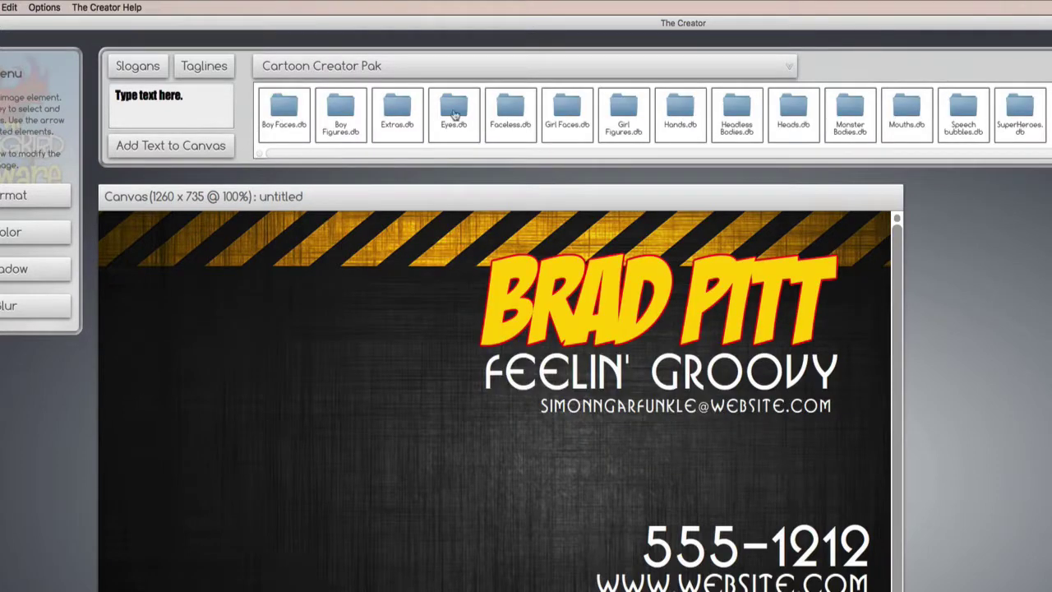
click(337, 106)
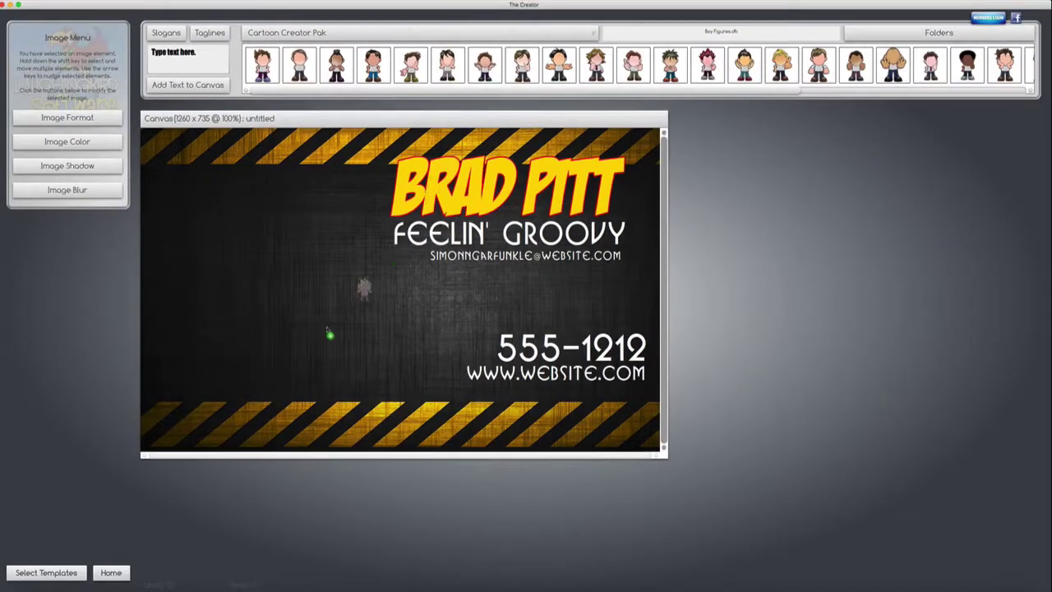
drag(284, 359, 300, 270)
click(414, 319)
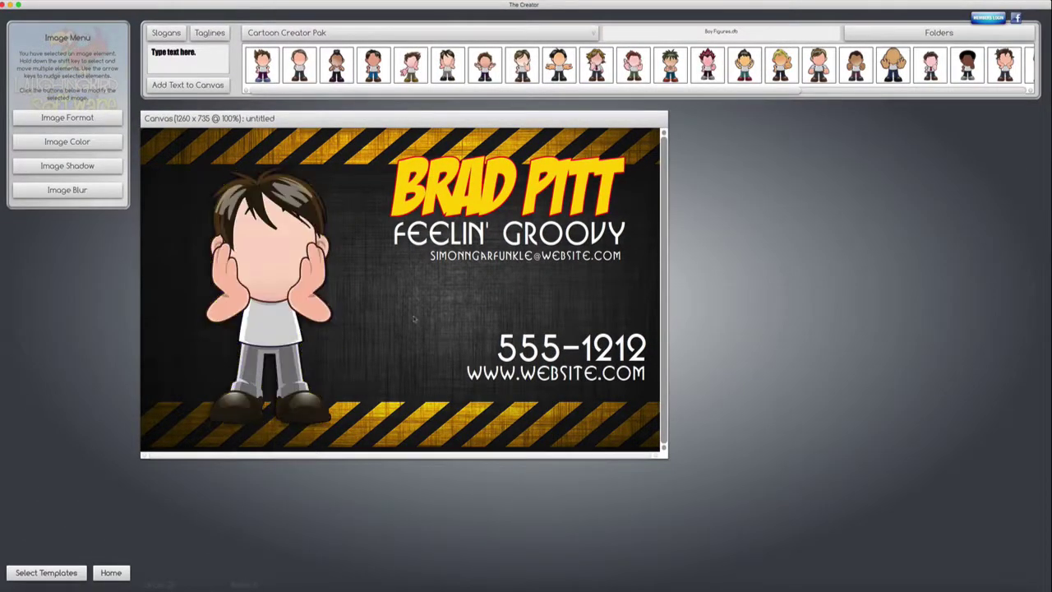
key(Delete)
Add the red-haired figure with outstretched arms from the Faceless set to the card's left half.
click(792, 35)
click(413, 61)
drag(373, 64, 270, 299)
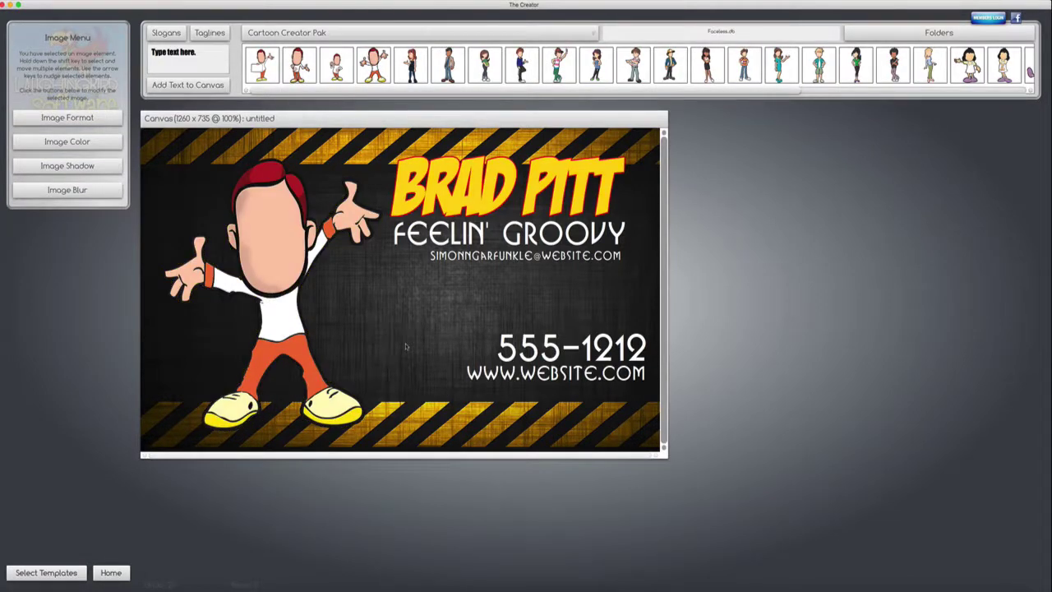
click(276, 275)
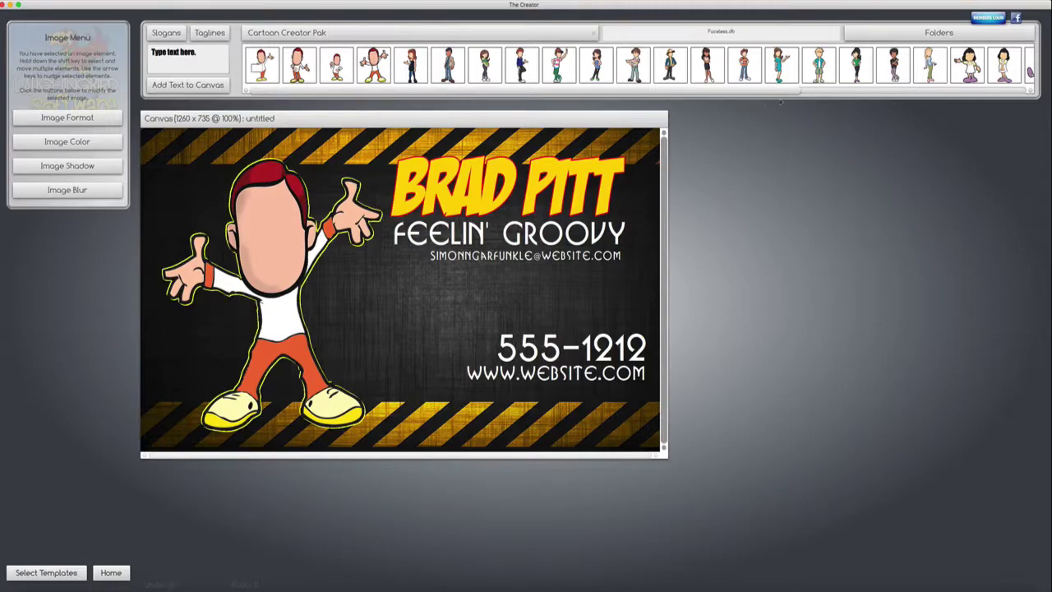
Put the wide white grin from the Mouths set on the figure's face and scale it to 0.42.
click(863, 37)
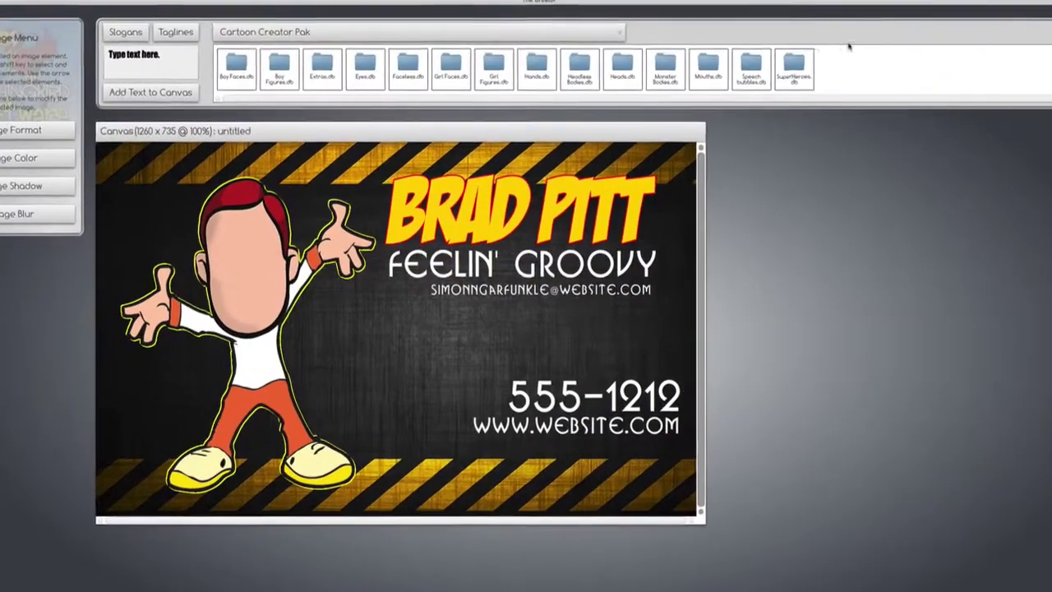
click(718, 67)
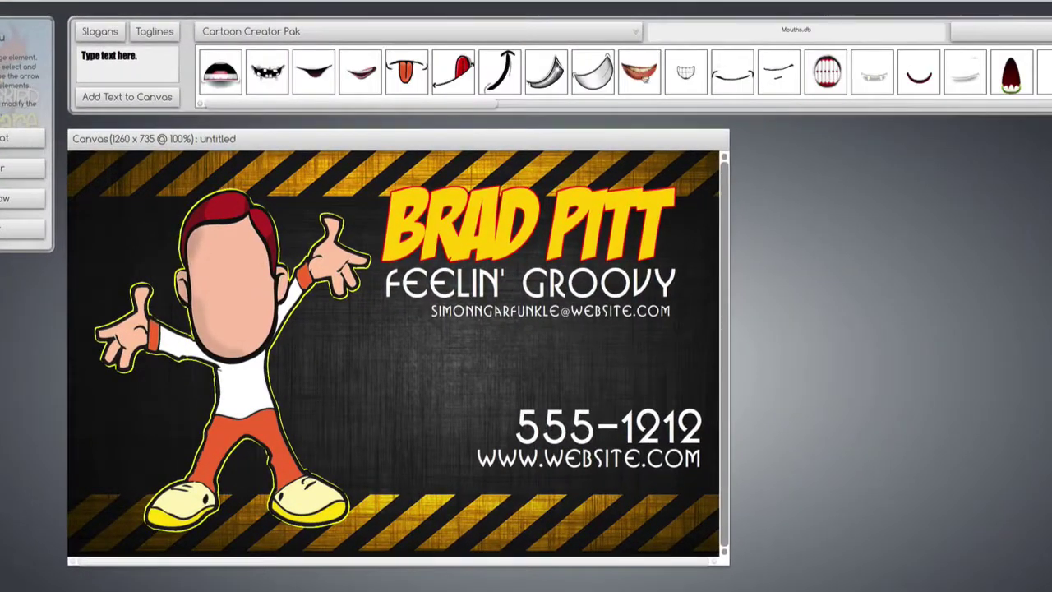
drag(593, 101, 236, 306)
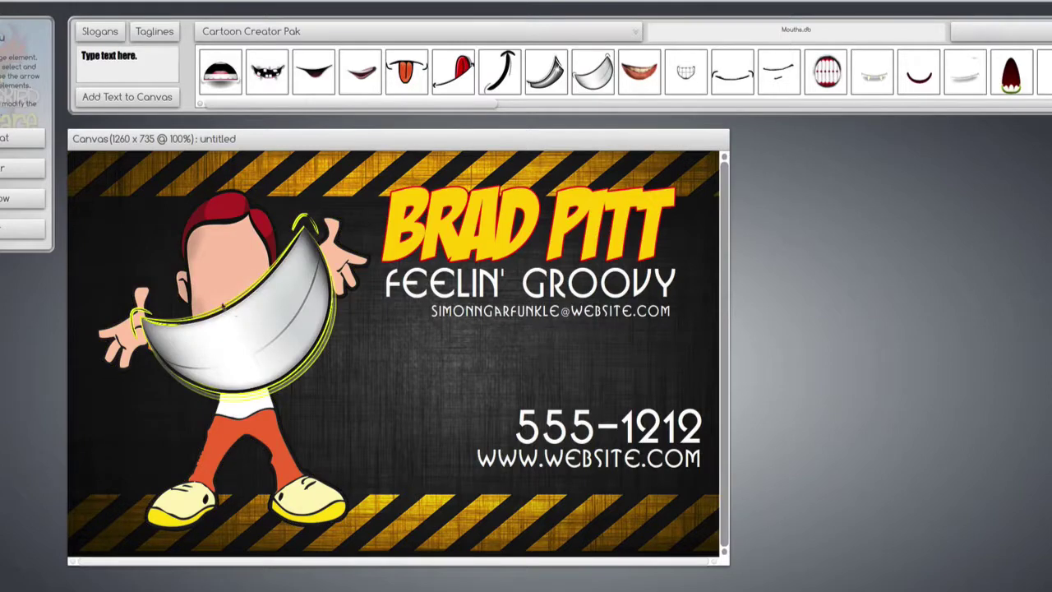
click(28, 136)
drag(152, 88, 81, 79)
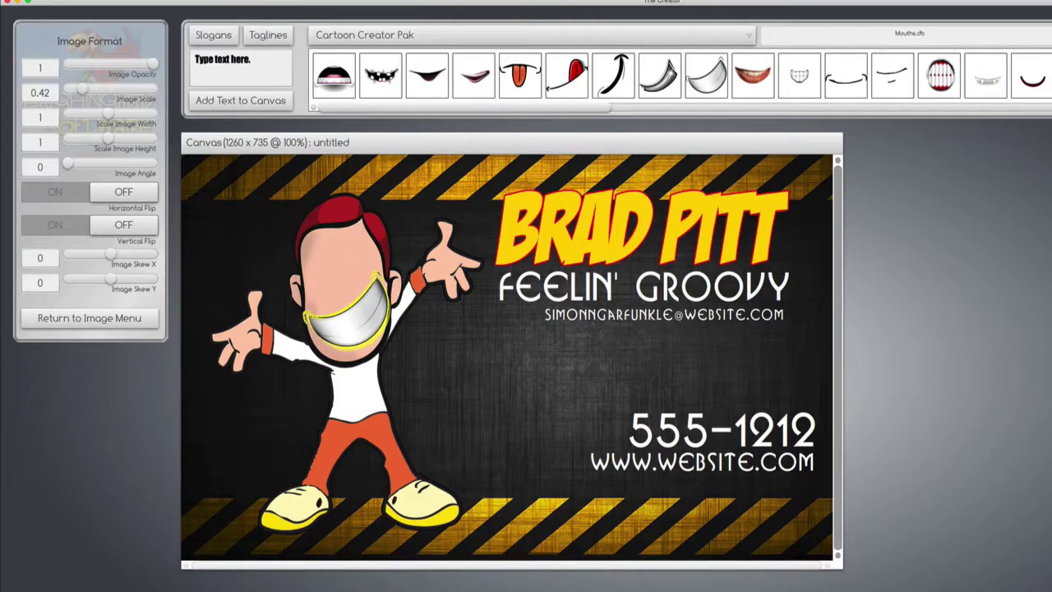
Give the figure white cartoon eyes with brows from the Eyes set and replace its grin with the open laughing mouth from Mouths.
click(918, 34)
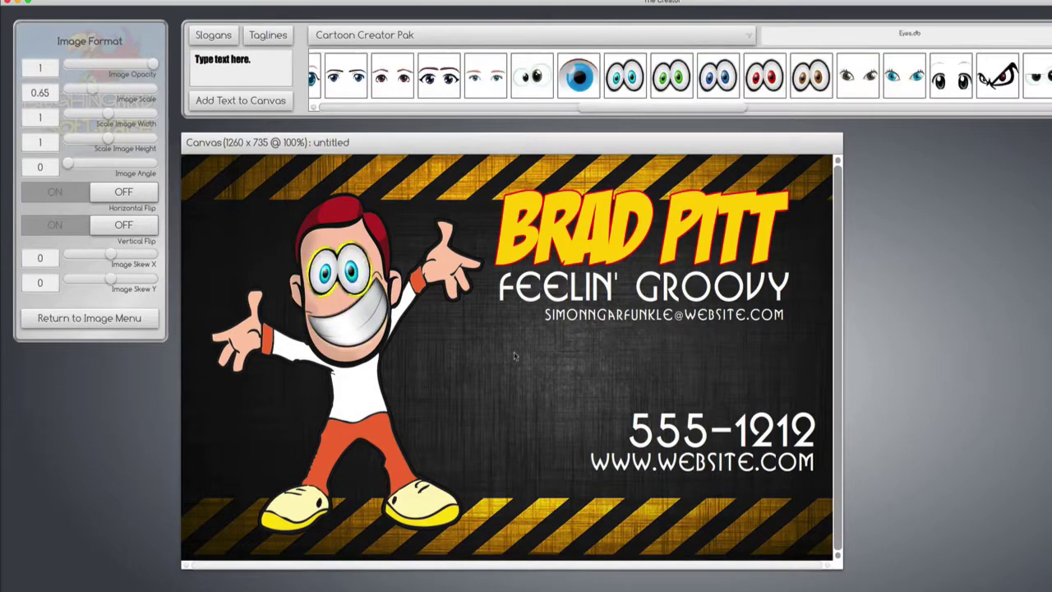
click(514, 356)
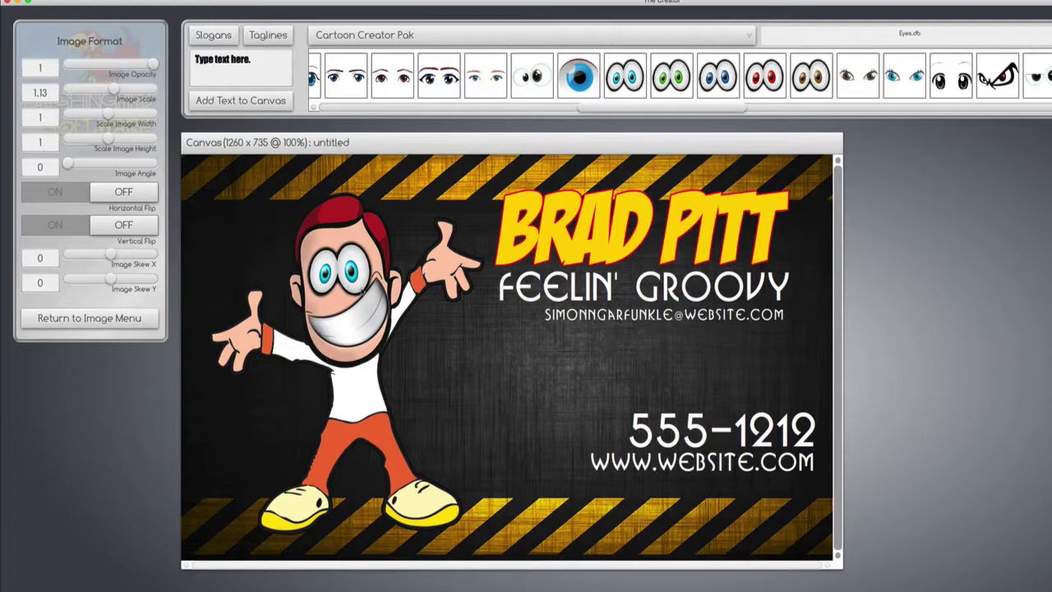
drag(381, 75, 347, 290)
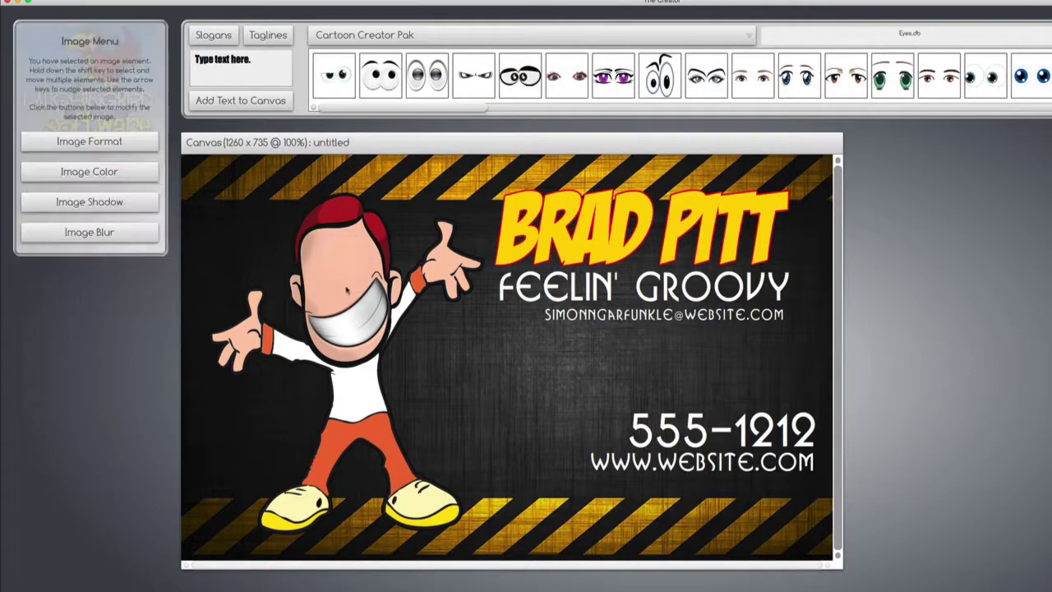
click(113, 145)
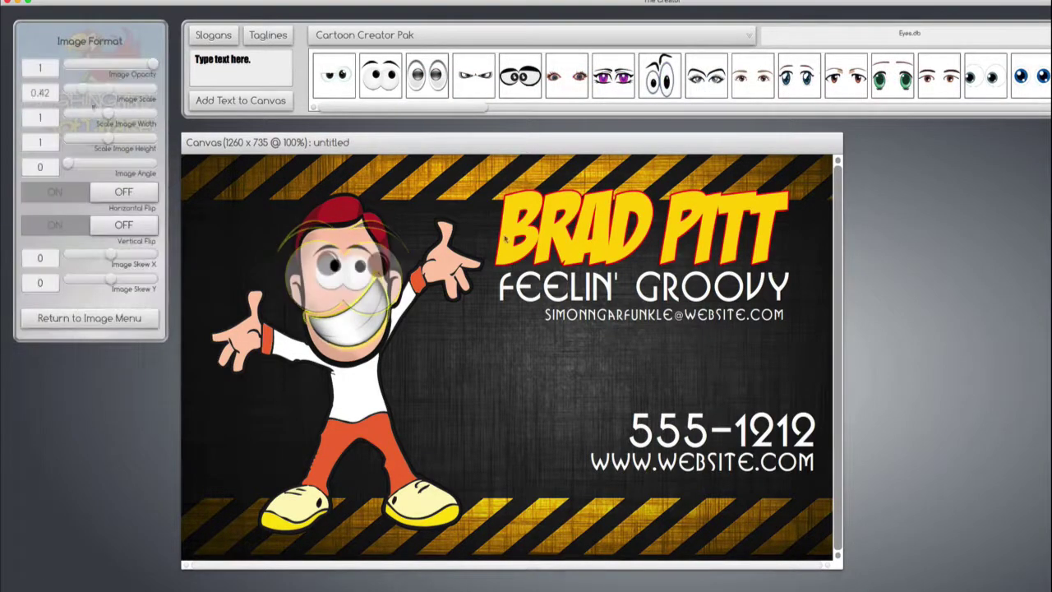
key(Delete)
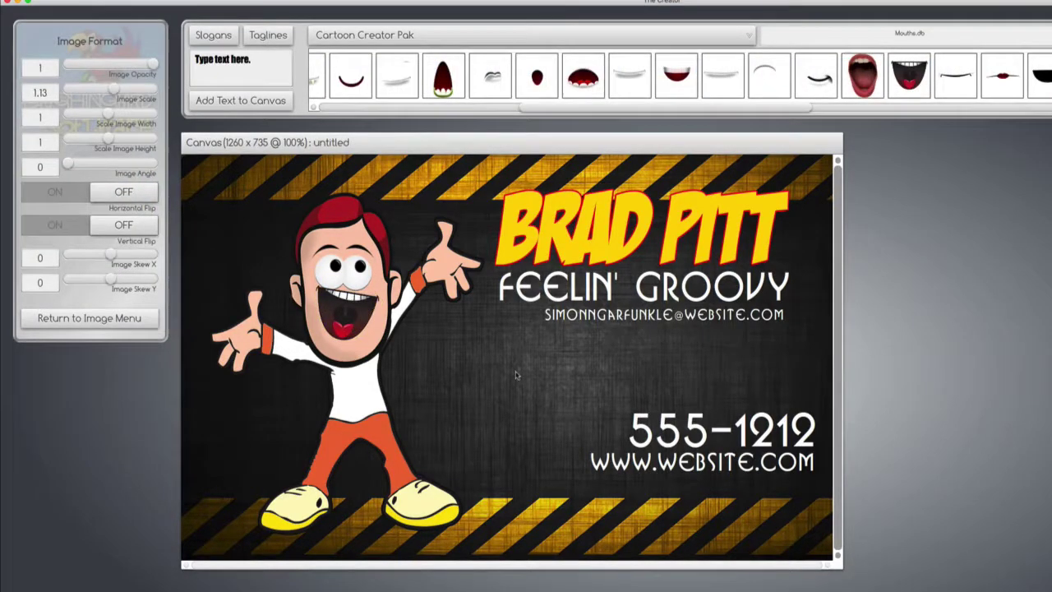
Delete the red-haired figure from behind the eyes and mouth, and open the SuperHeroes set.
click(377, 386)
key(Delete)
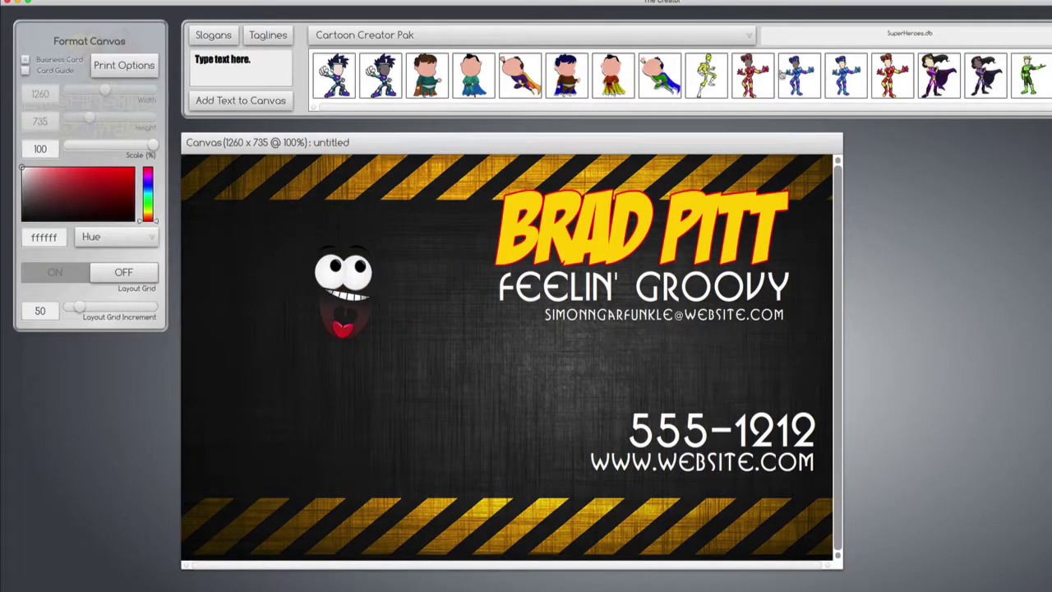
Place the red superhero with the yellow cape behind the cartoon eyes and mouth, and open the Speech bubbles set.
drag(609, 78, 362, 329)
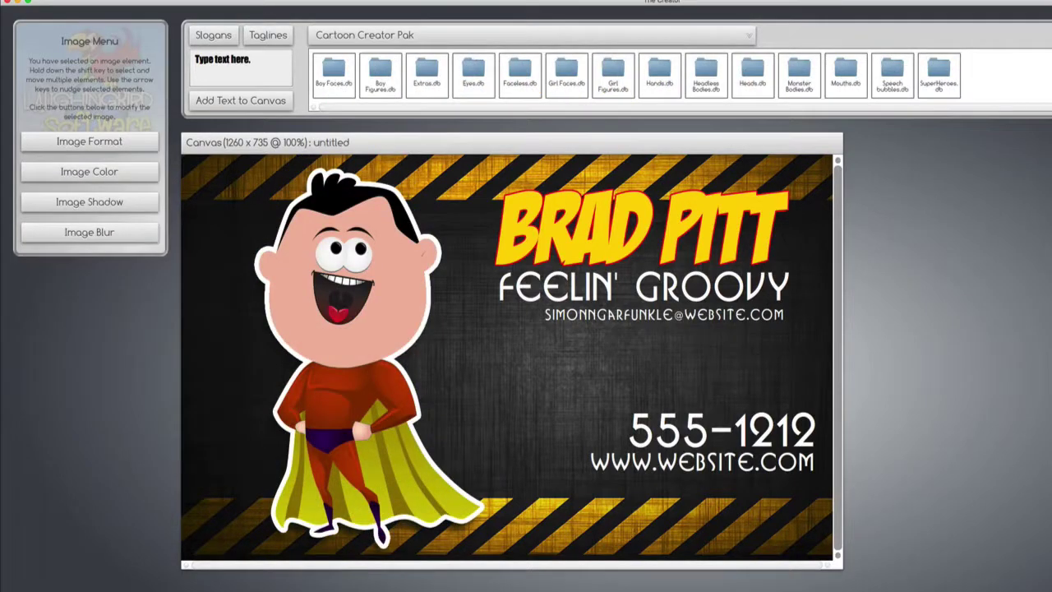
double_click(898, 70)
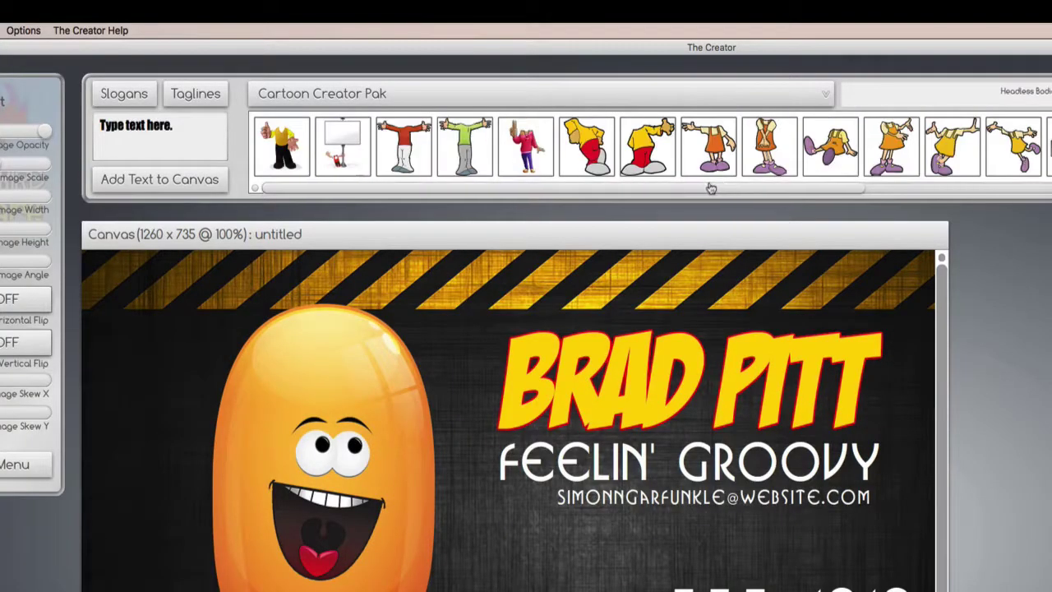
Look through the available figures in the Headless Bodies set and the faces in the Heads set.
drag(709, 189, 1051, 190)
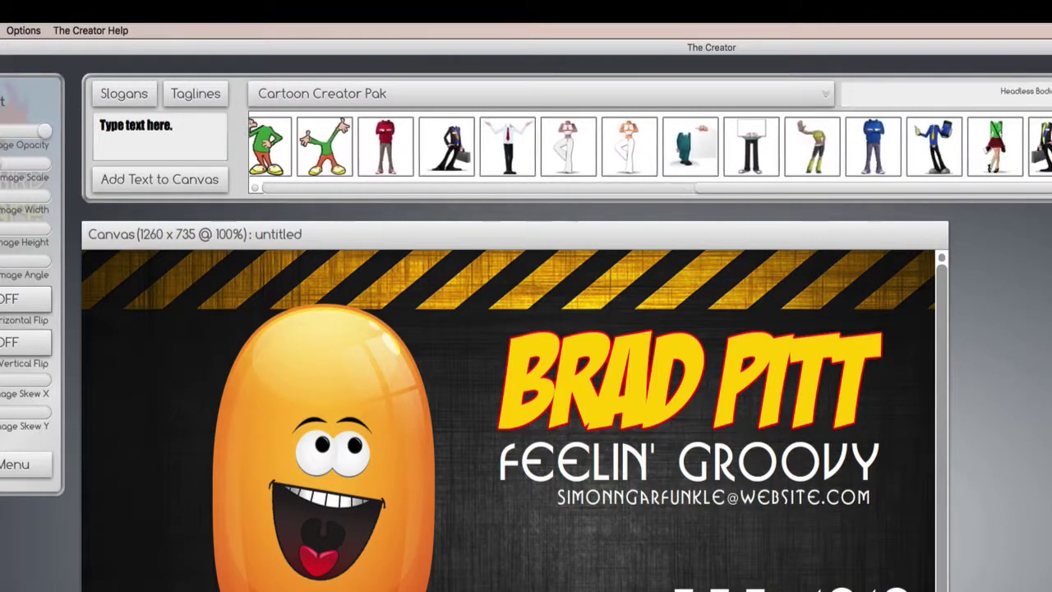
click(944, 89)
click(831, 137)
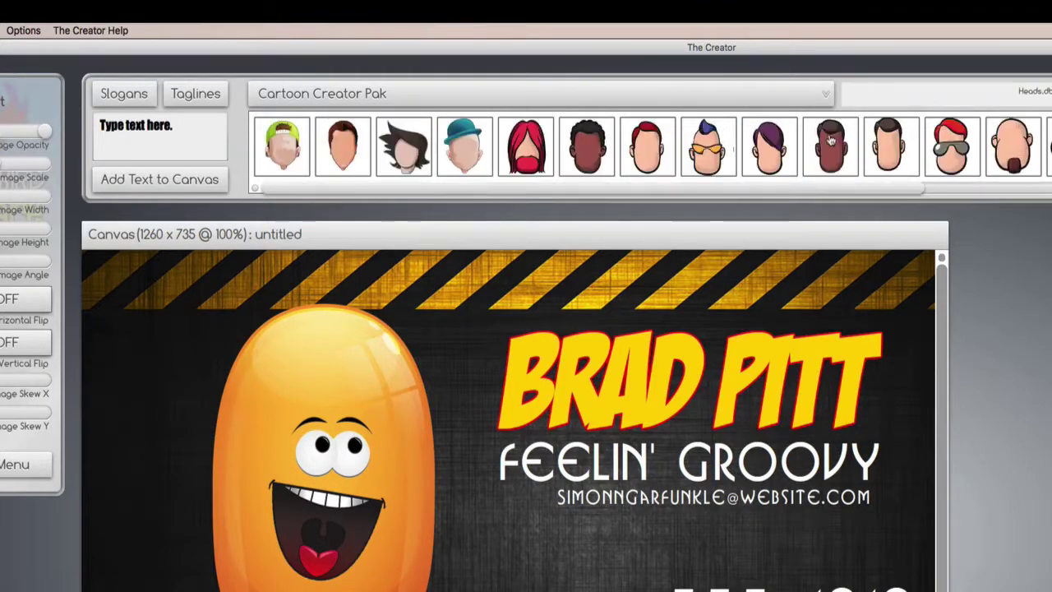
scroll(840, 191, right, 5)
scroll(1026, 182, right, 3)
scroll(821, 187, left, 9)
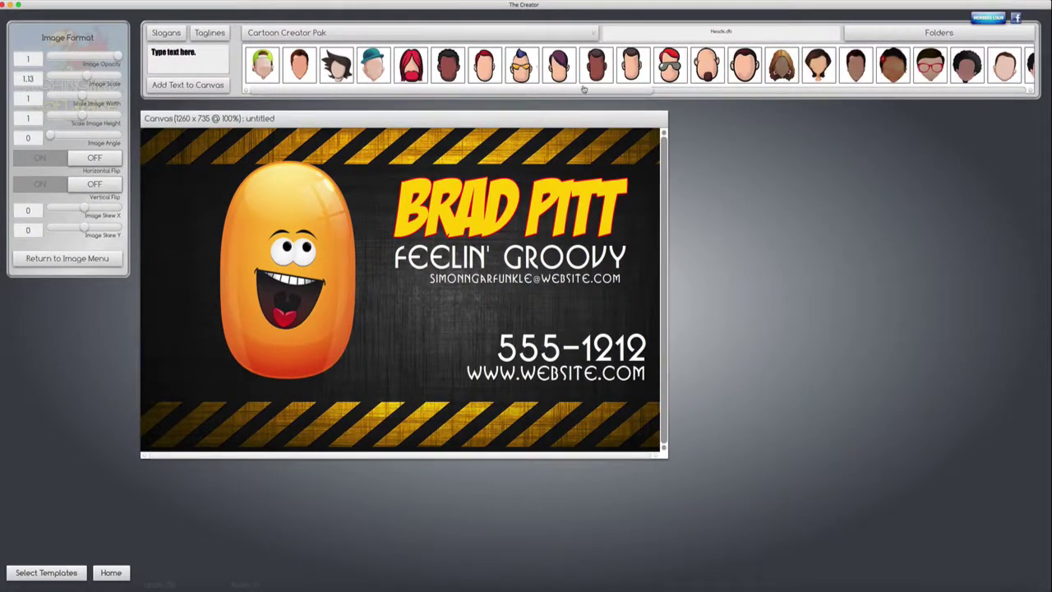
Delete the orange oblong body, the cartoon eyes and the laughing mouth from the business card.
click(282, 190)
key(Delete)
click(291, 255)
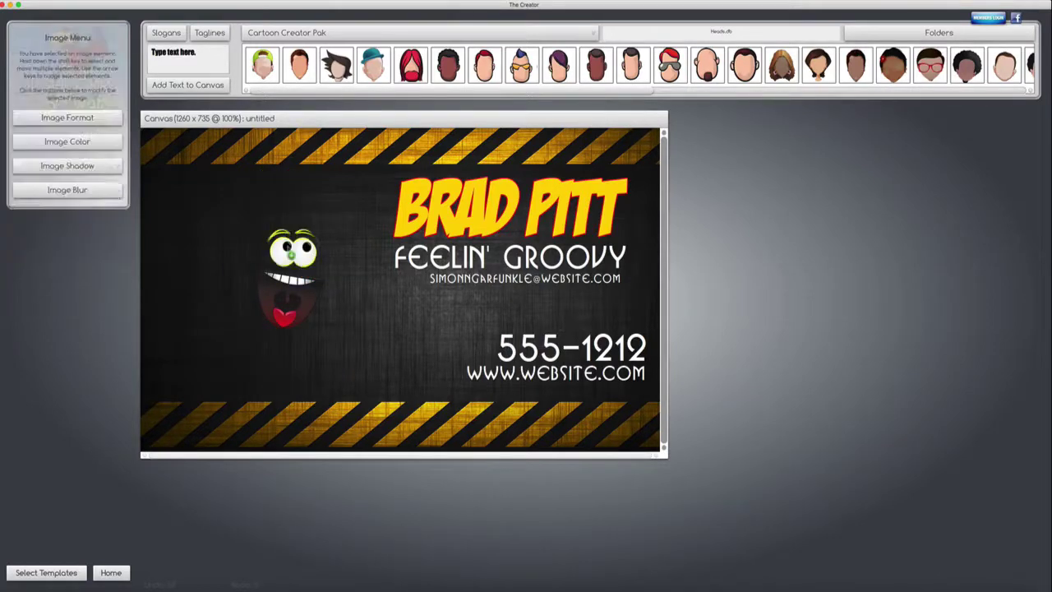
key(Delete)
click(284, 288)
key(Delete)
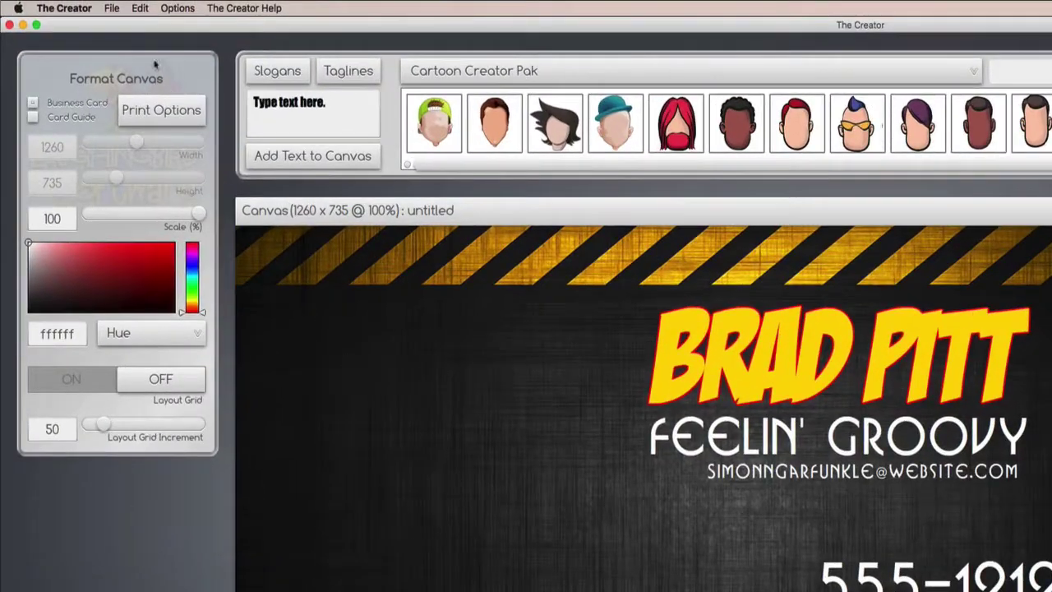
Import the round portrait photo with the name lettering, place it on the card's left half and enlarge it.
click(113, 7)
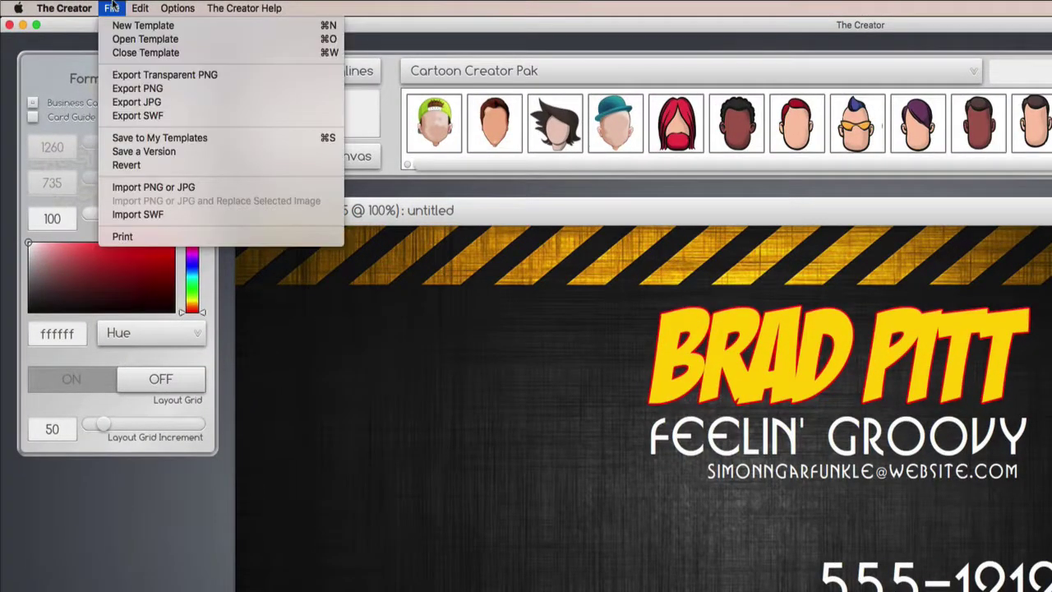
click(127, 188)
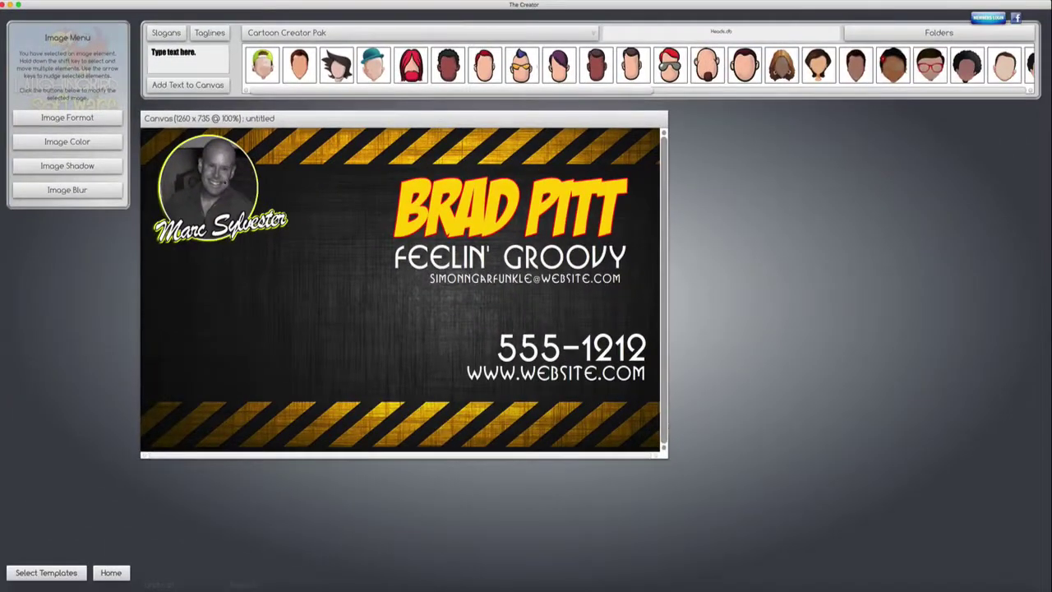
drag(190, 196, 268, 309)
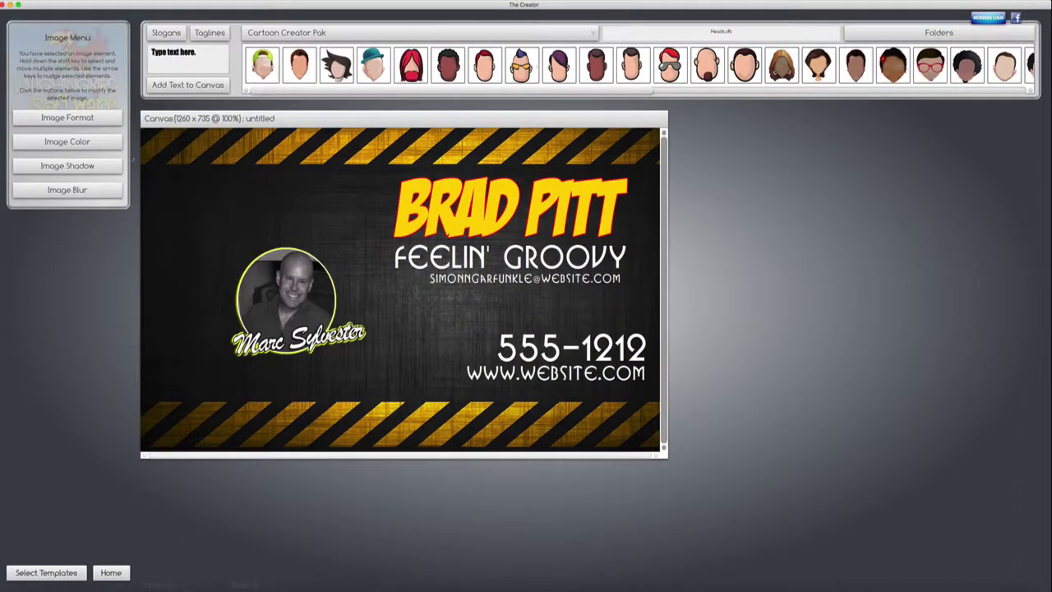
click(91, 117)
drag(81, 76, 102, 76)
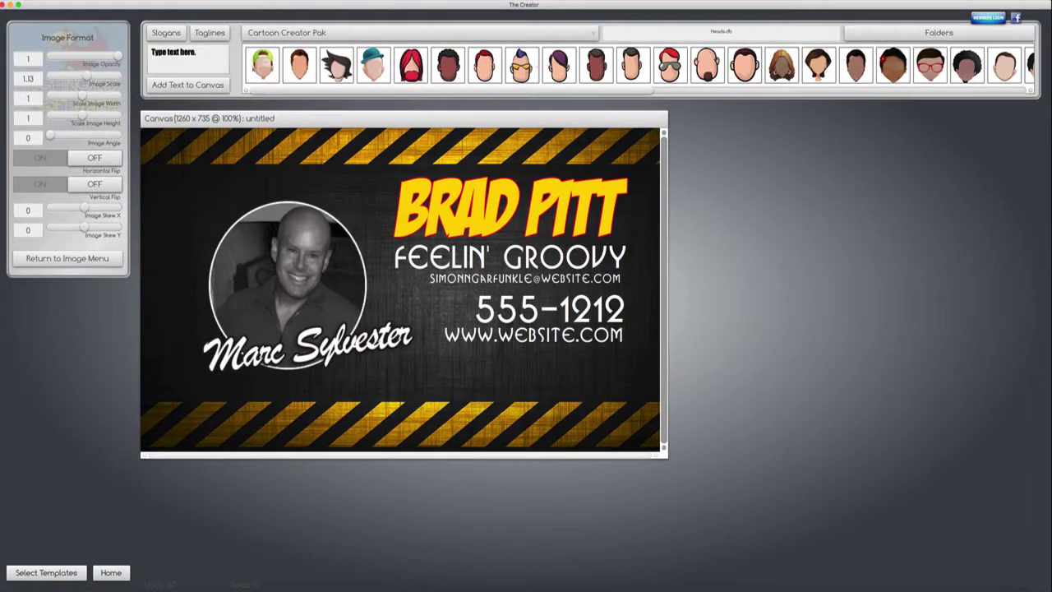
Bring up the canvas format settings and check the layout against the business card guide, switching the guide on and off again.
click(182, 8)
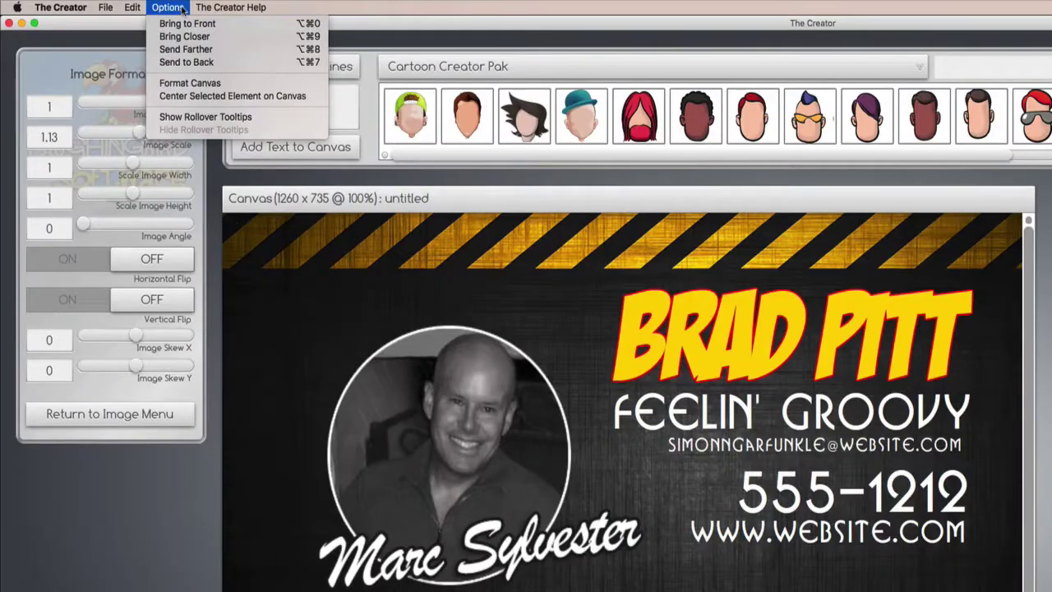
click(184, 83)
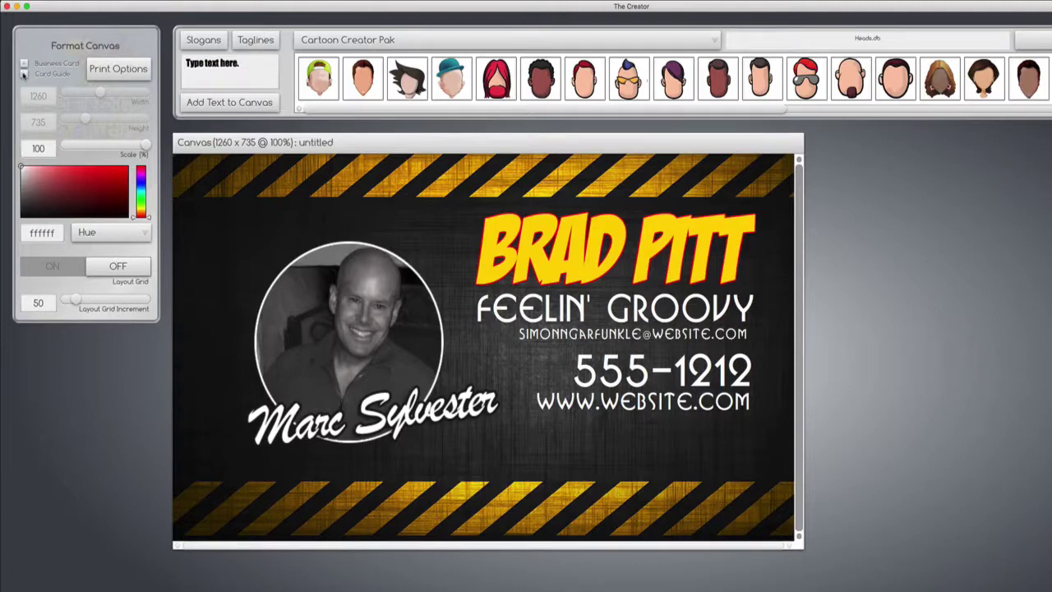
click(24, 73)
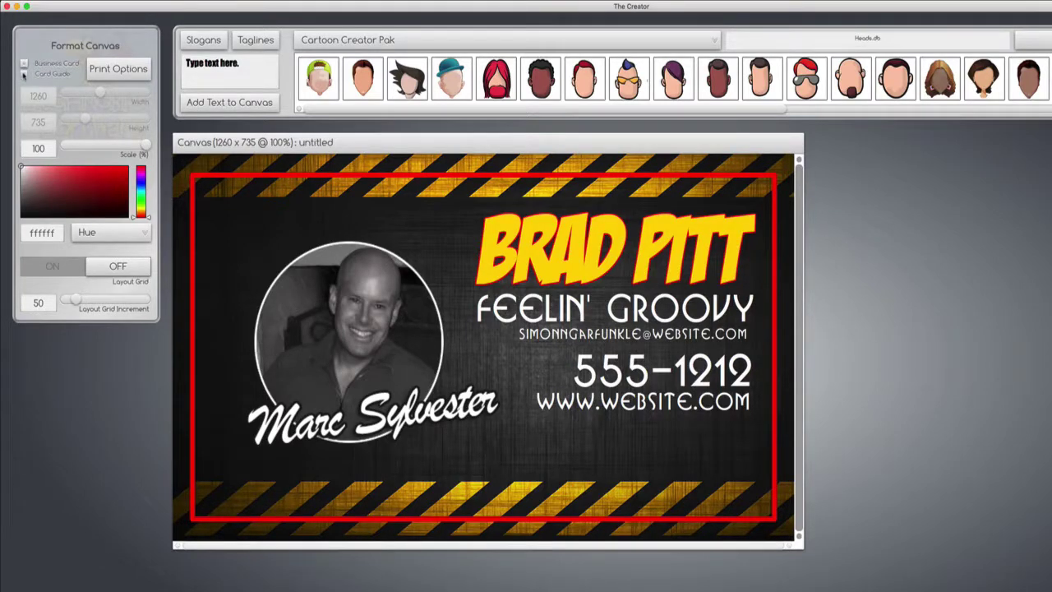
click(24, 74)
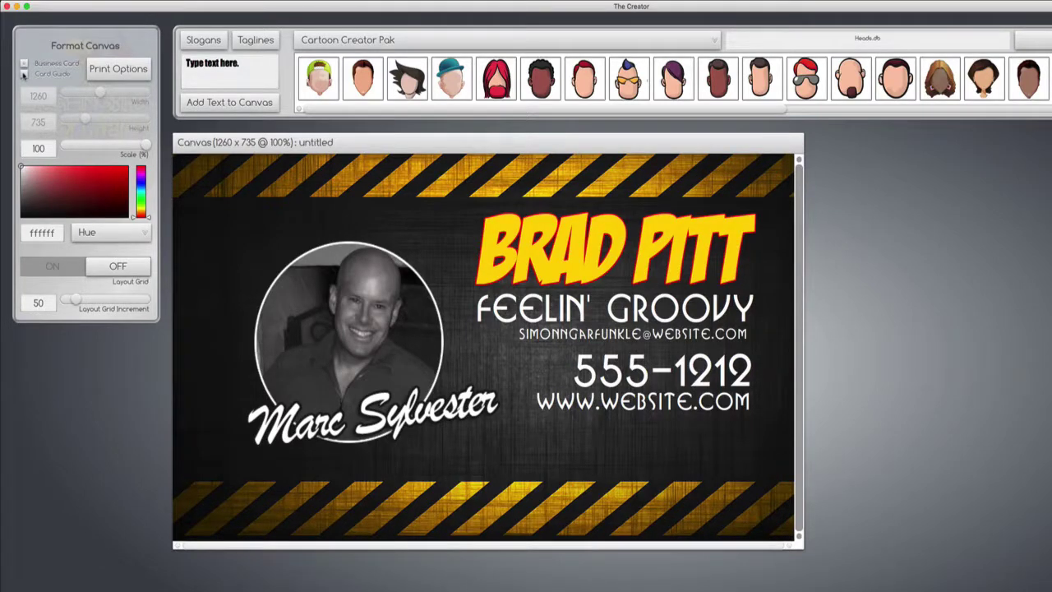
Export the business card design as a JPEG for printing through the print options.
click(116, 72)
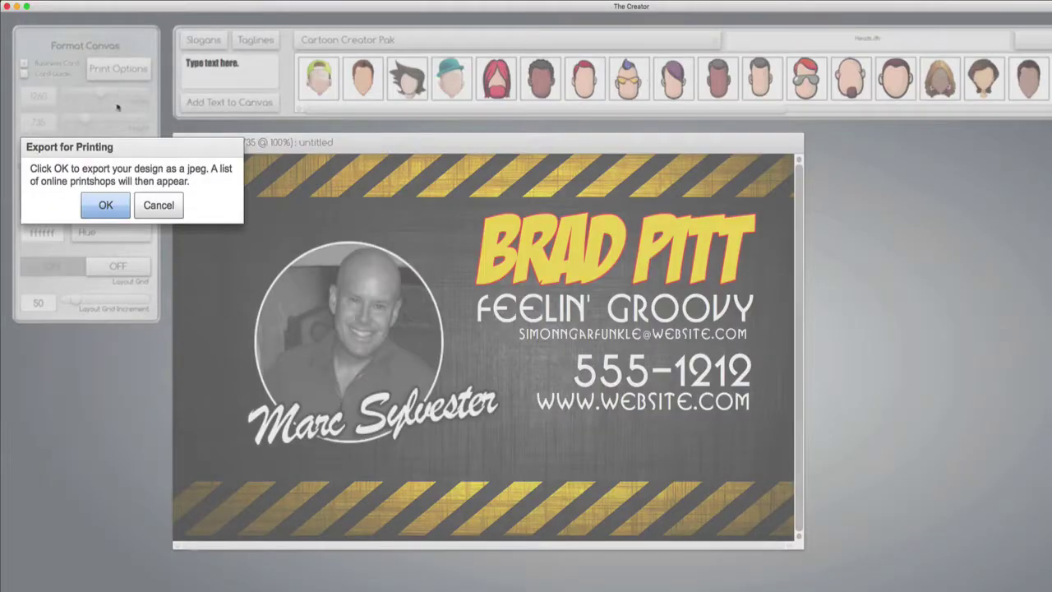
click(120, 207)
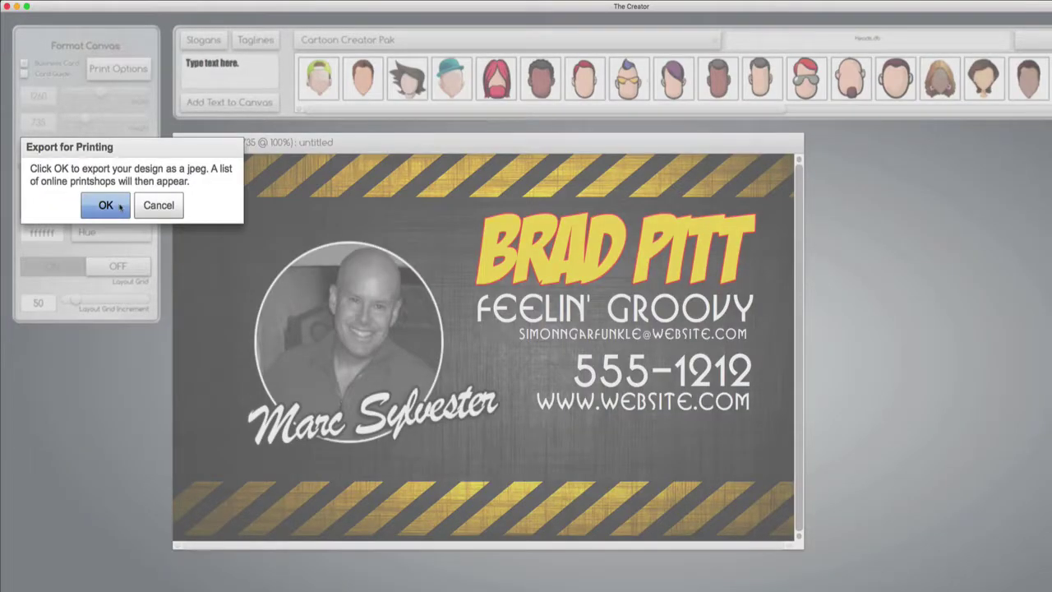
click(120, 207)
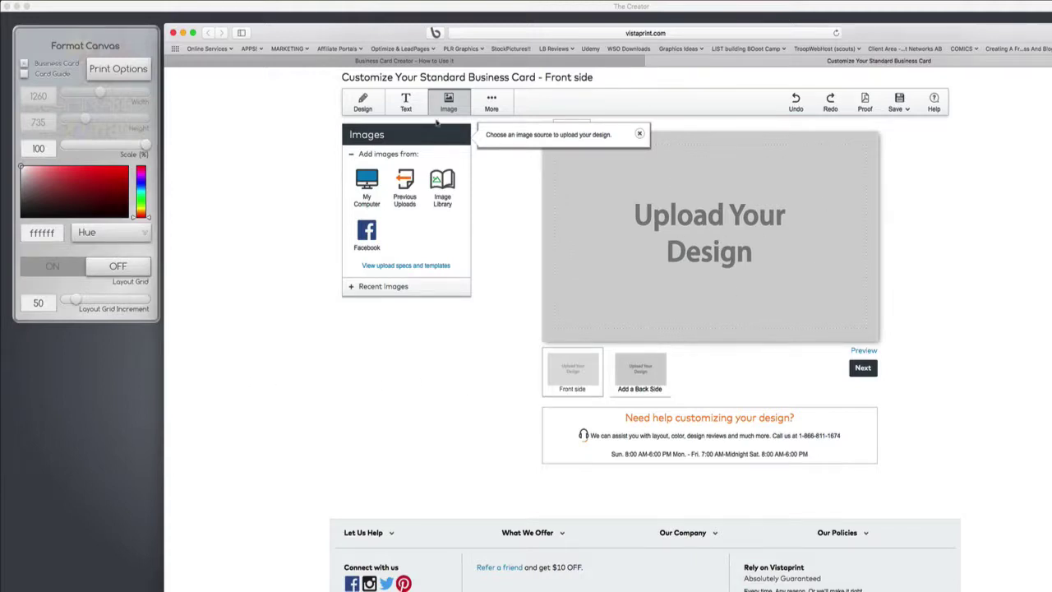
On Vistaprint, upload the exported design from the computer as the card's front side and continue with the order.
click(362, 187)
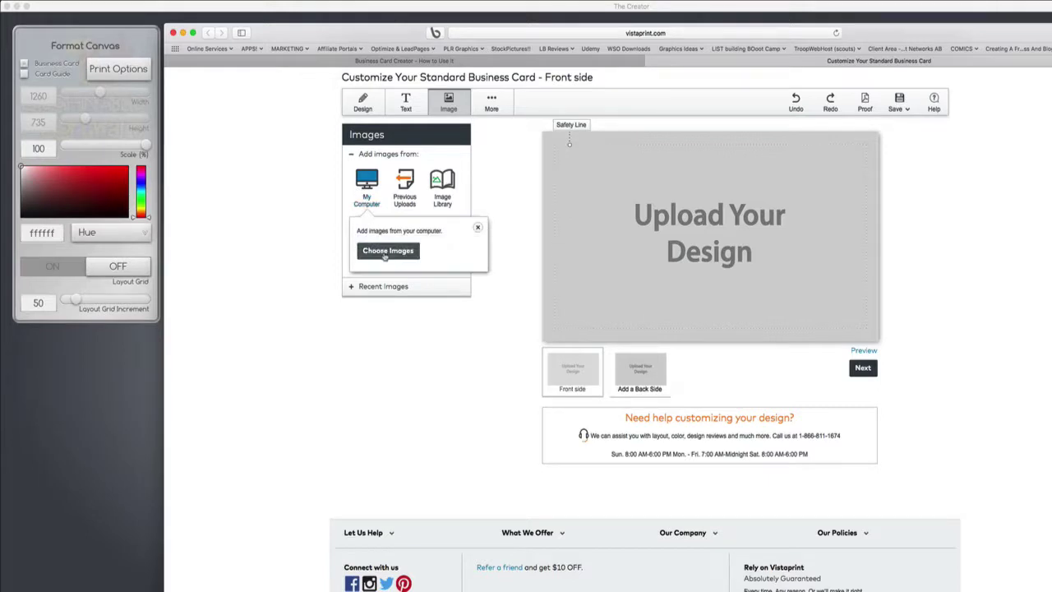
click(384, 255)
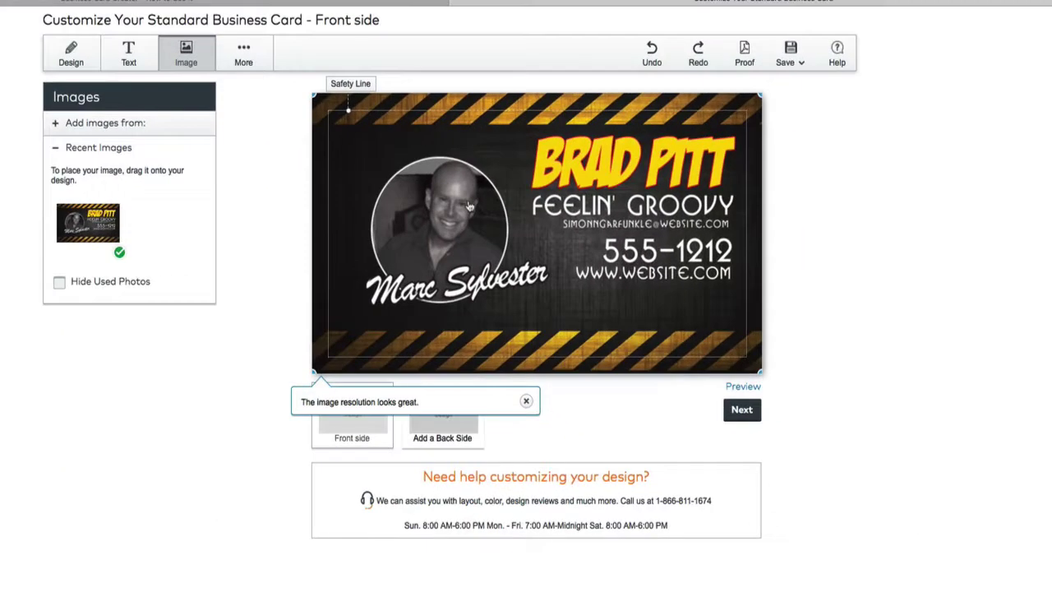
click(736, 417)
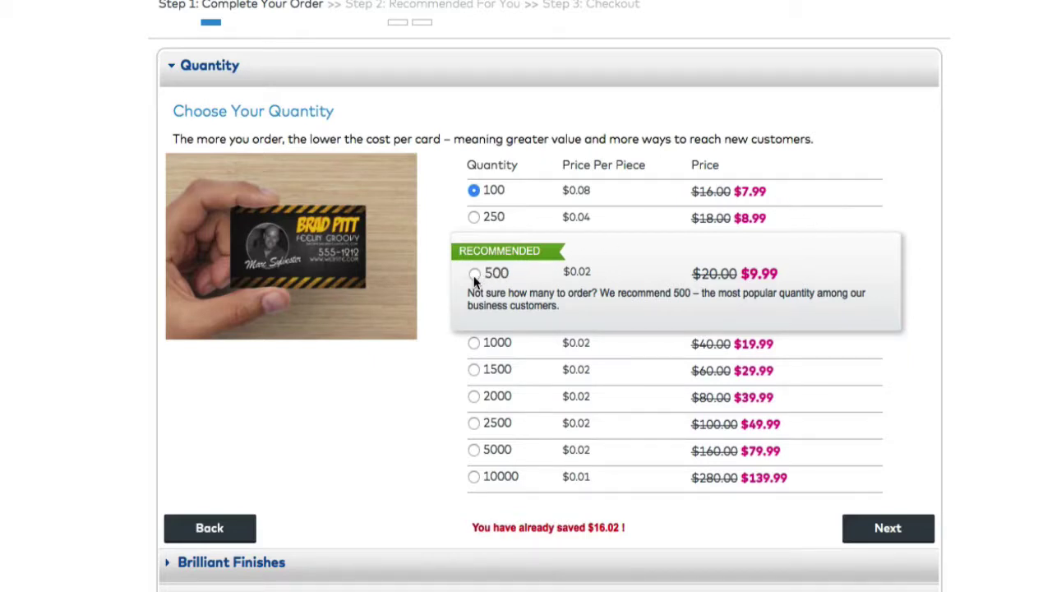
Continue past the quantity choice and look through the matching pens, sticky notes, magnets, mouse pads, stickers and banners.
click(887, 527)
scroll(121, 236, down, 3)
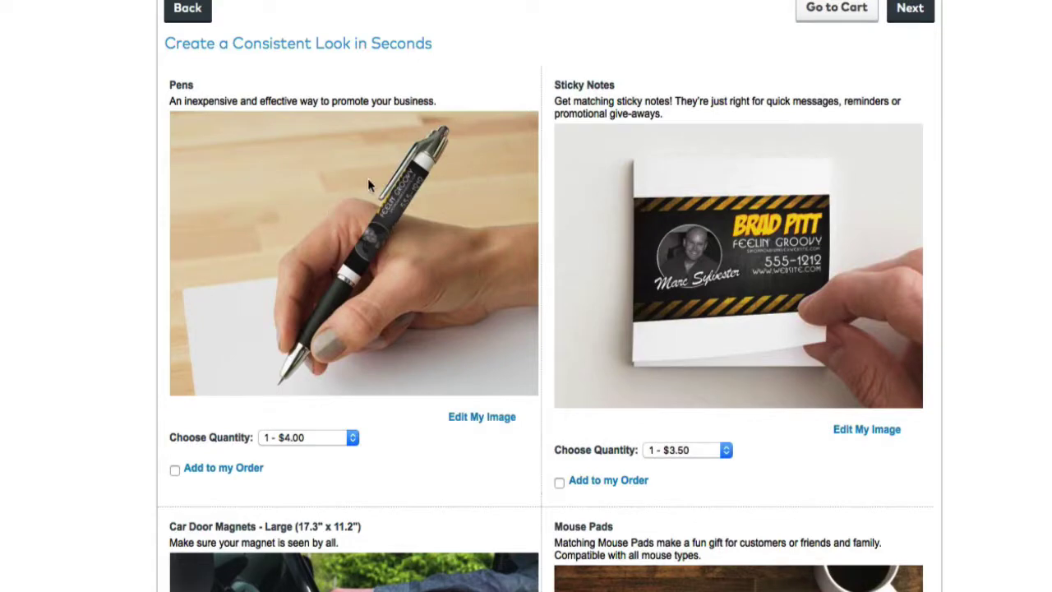
scroll(710, 276, down, 5)
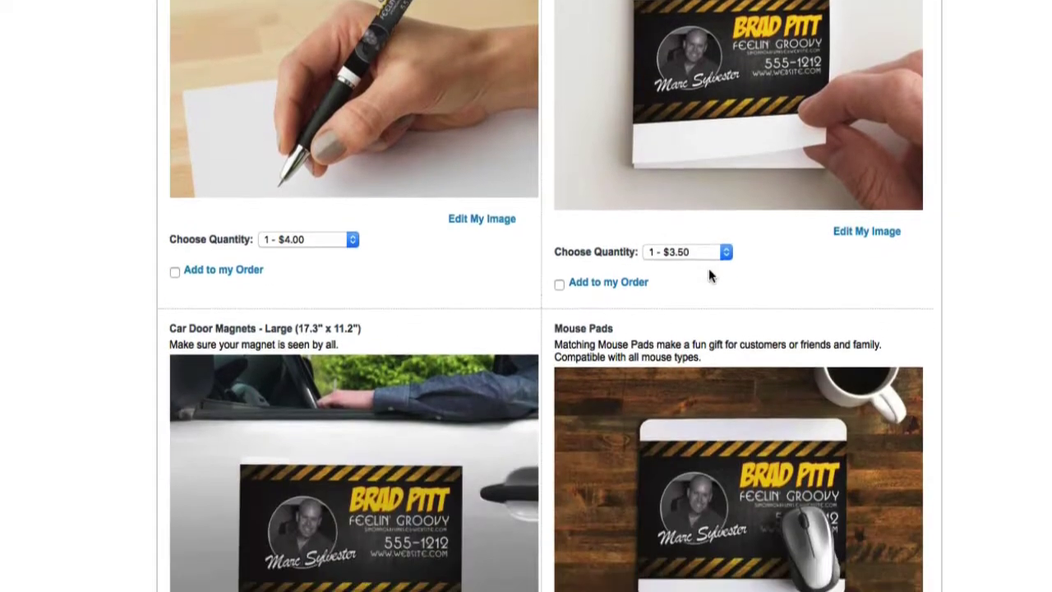
scroll(710, 274, down, 2)
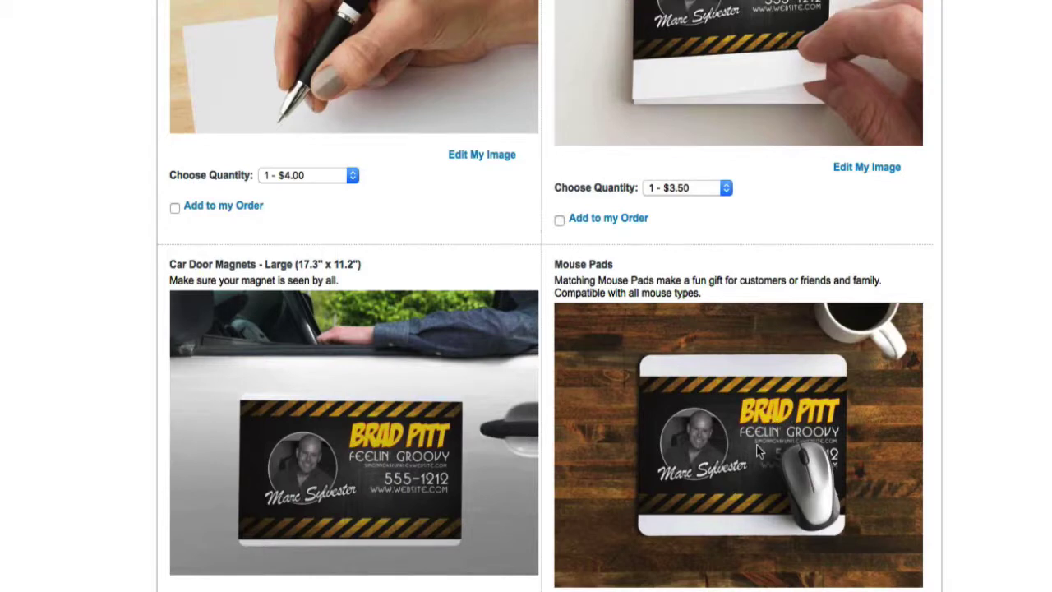
scroll(757, 450, down, 3)
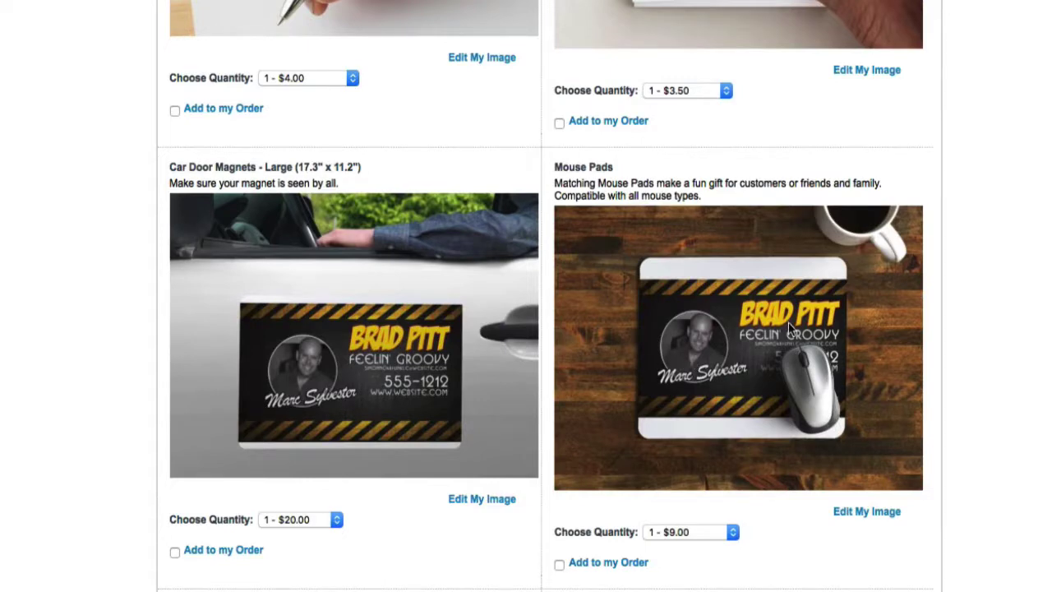
scroll(775, 335, down, 10)
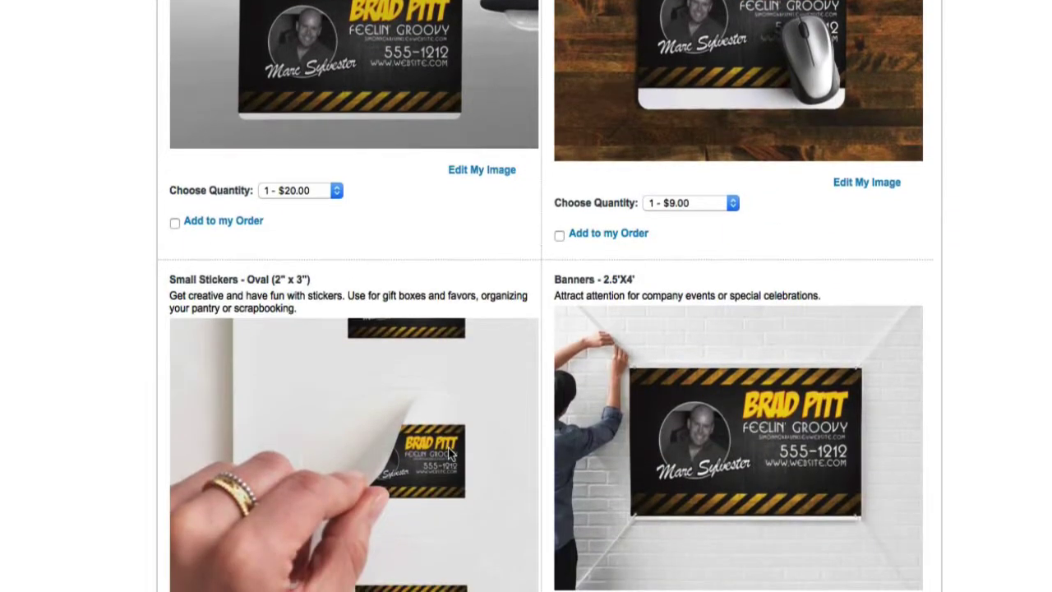